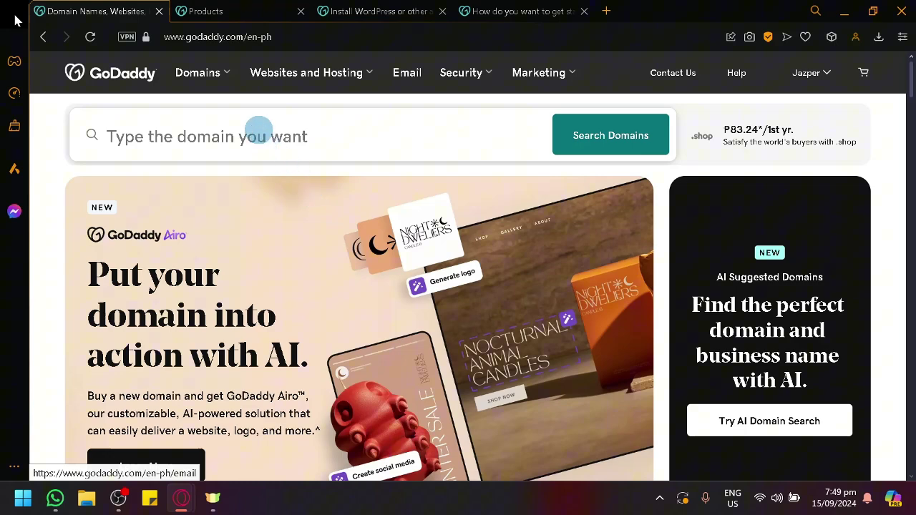
scroll(258, 131, down, 5)
scroll(260, 135, up, 5)
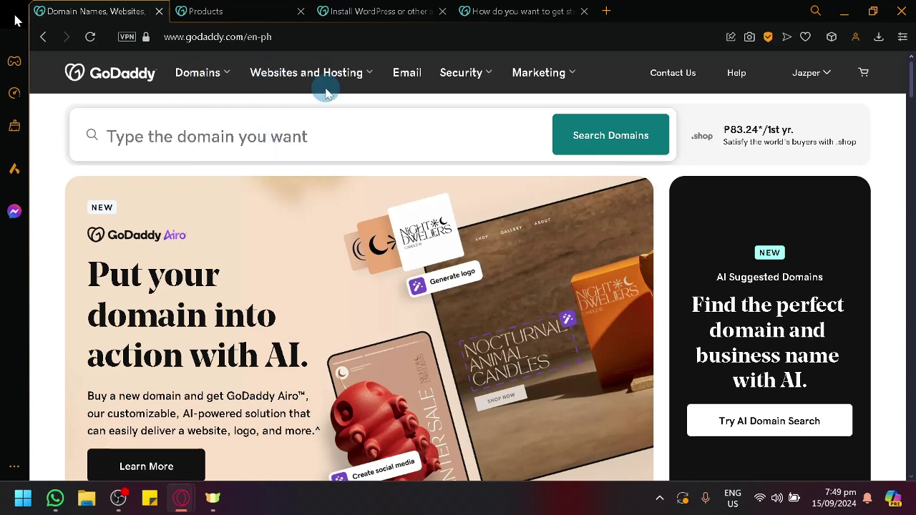
click(236, 69)
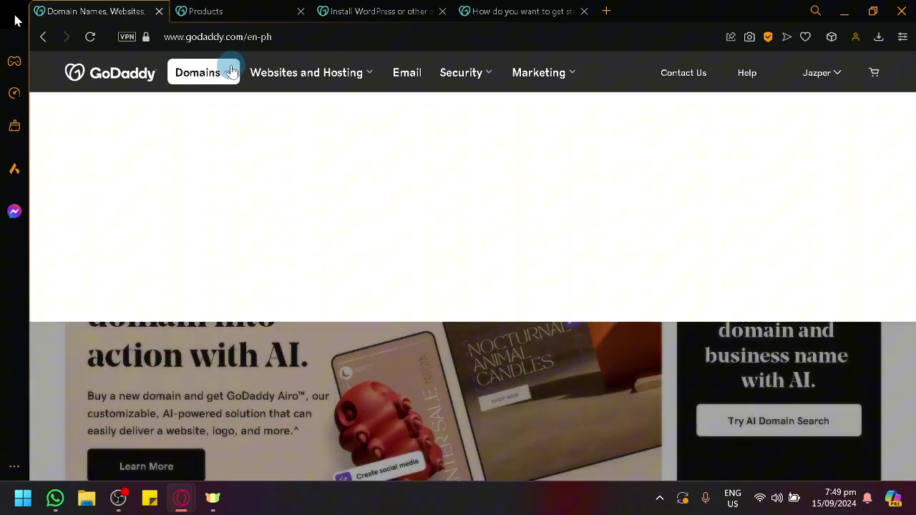
click(321, 74)
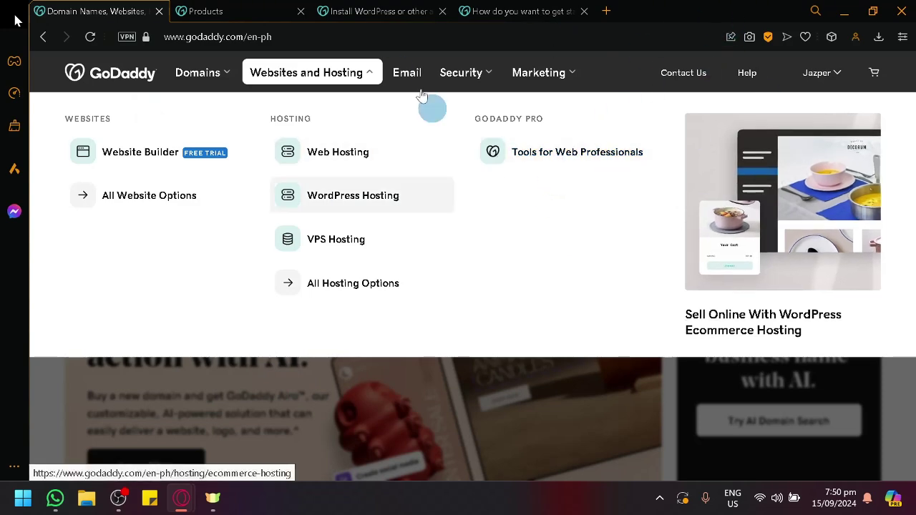
click(72, 380)
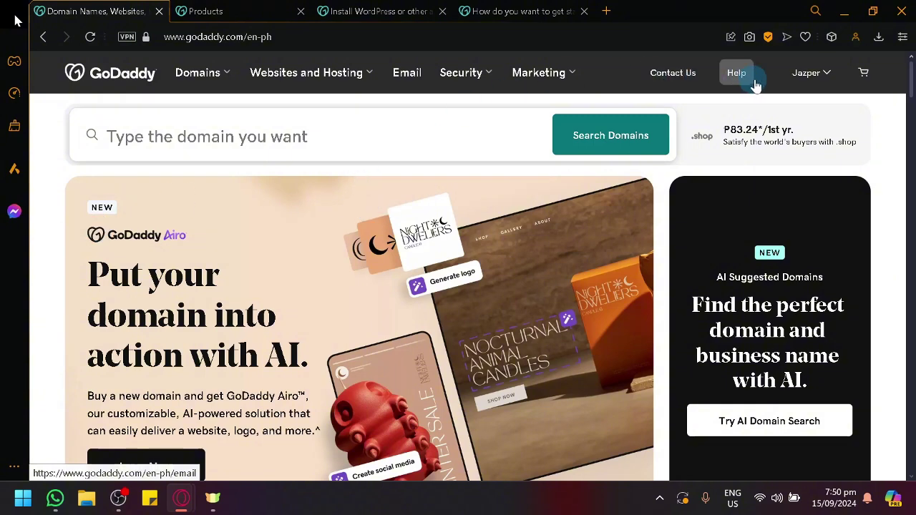
- Open the account's My Products page and collapse the Domains section under All Products and Services
click(822, 74)
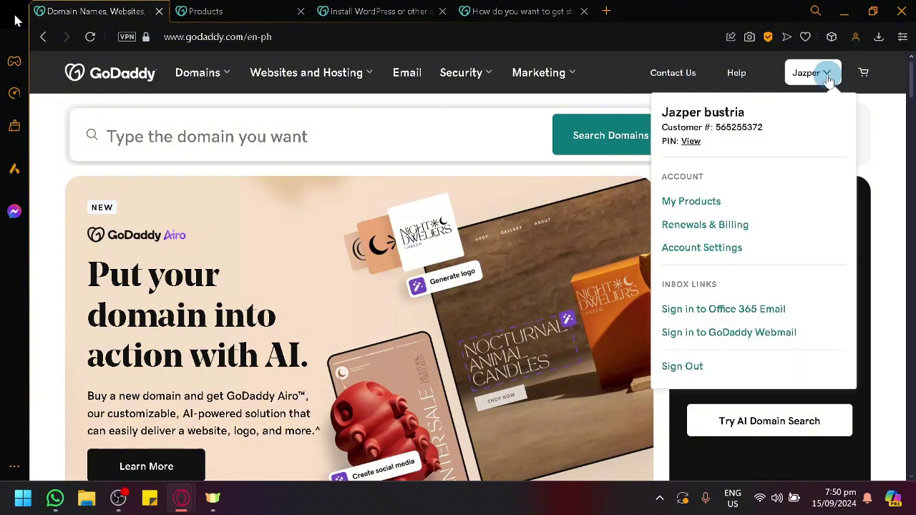
click(700, 203)
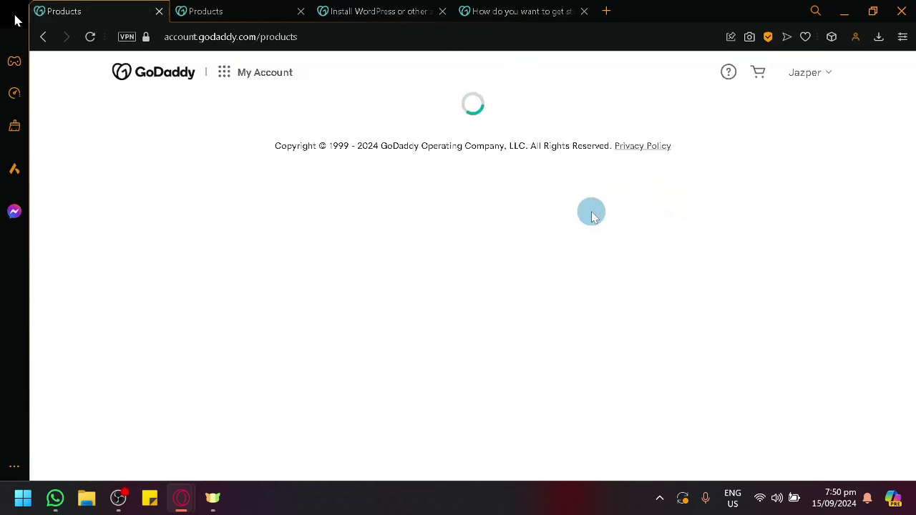
scroll(506, 213, down, 2)
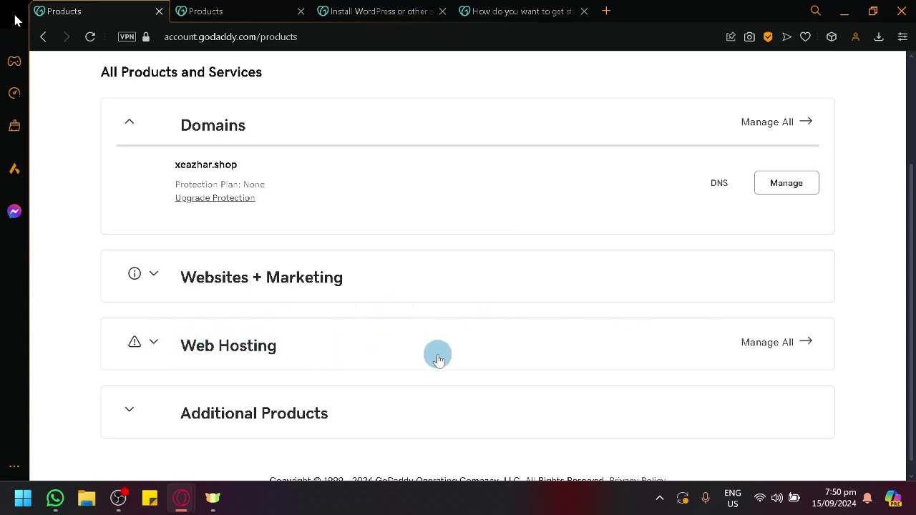
scroll(437, 354, up, 2)
scroll(437, 353, down, 2)
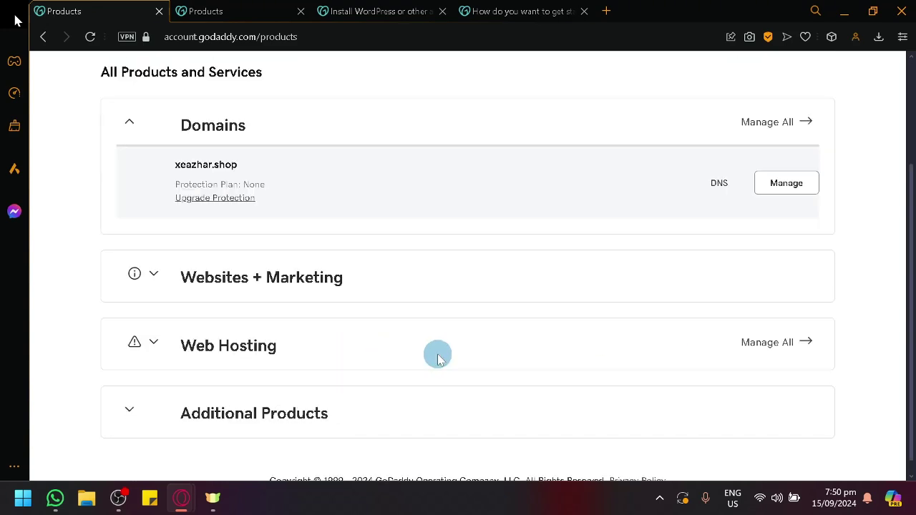
click(129, 125)
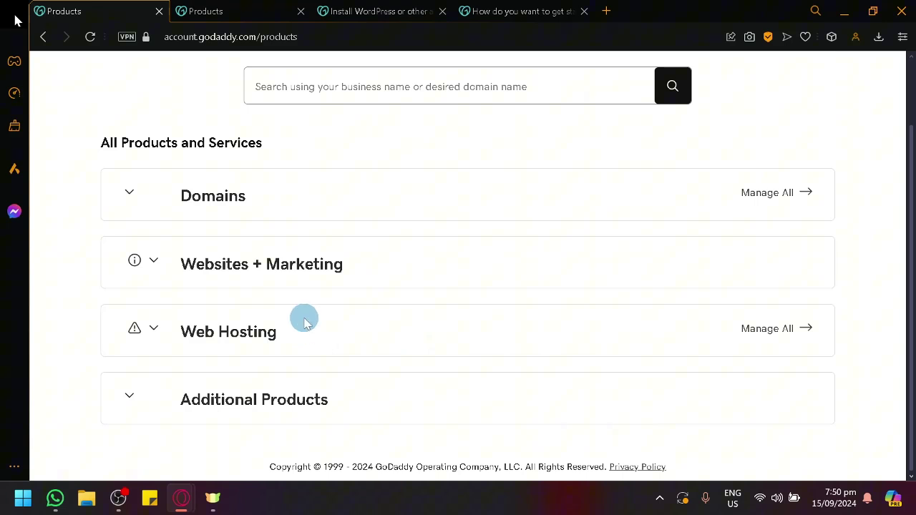
scroll(304, 322, up, 1)
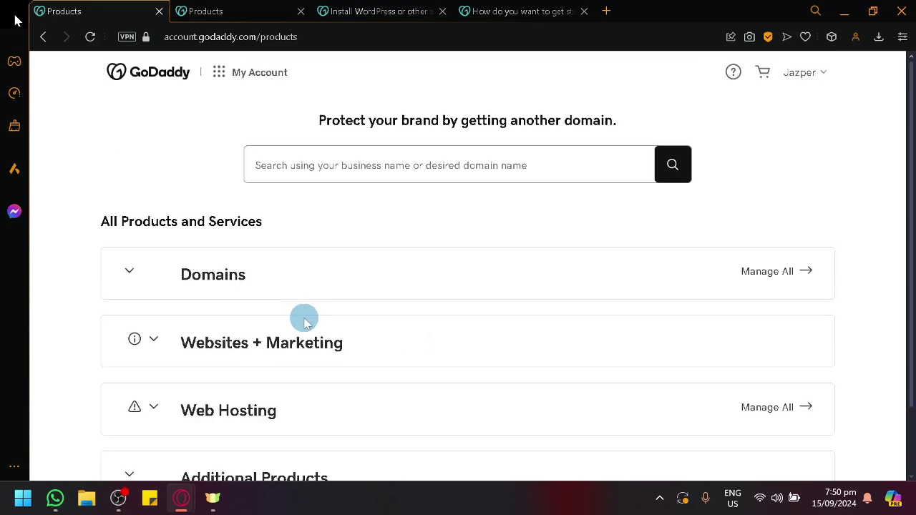
- Switch to the other open Products page and go to the account's Hosting & WordPress page
click(238, 9)
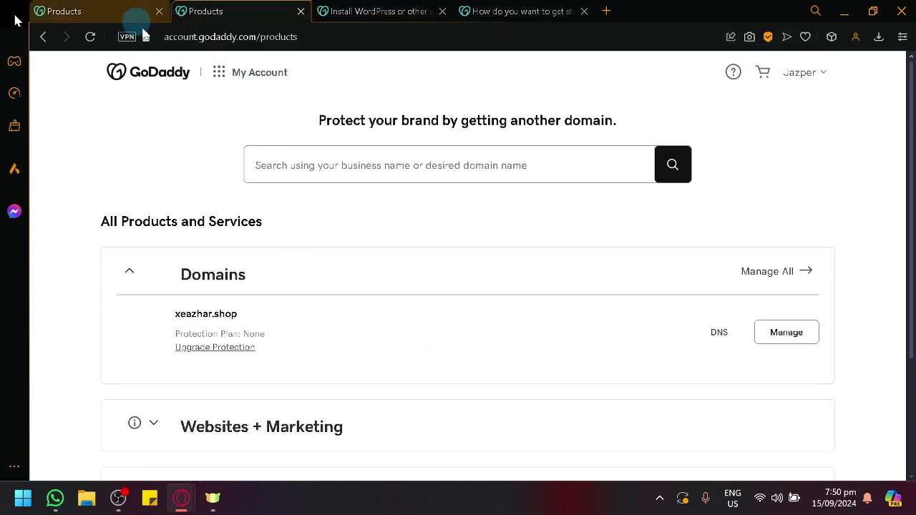
click(217, 73)
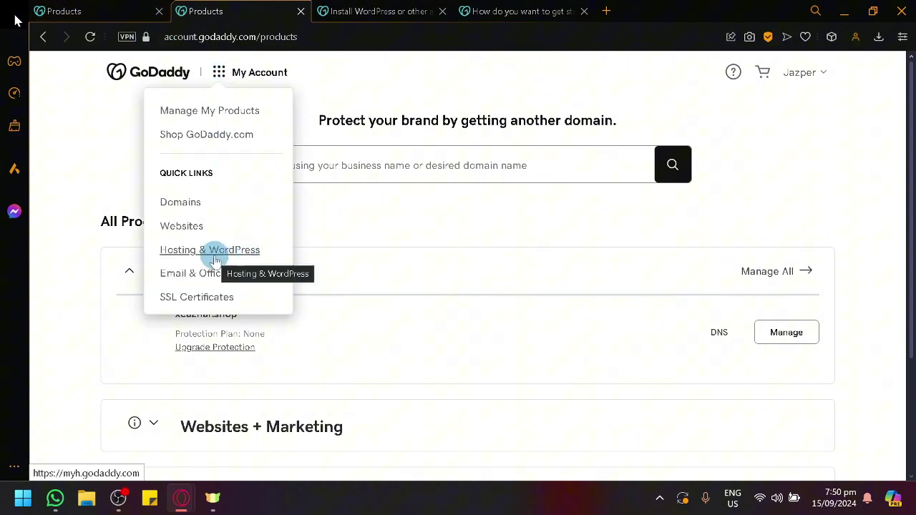
click(799, 73)
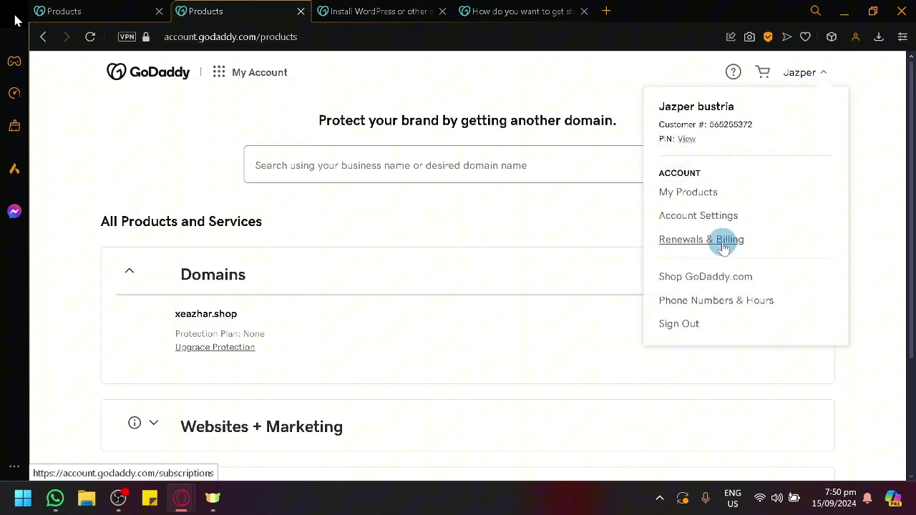
click(274, 73)
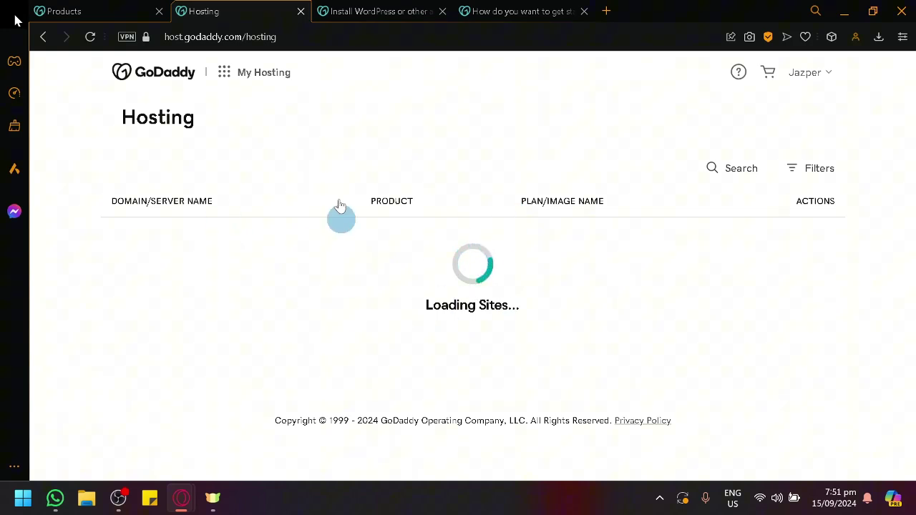
- Search Google for "go daddy plans", extending the query to "go daddy plans webhosting"
click(290, 36)
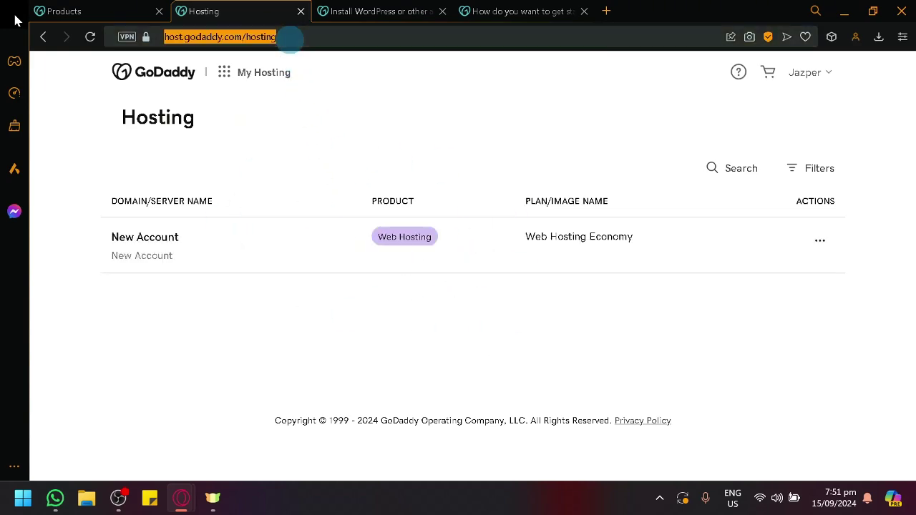
text(go daddy plans)
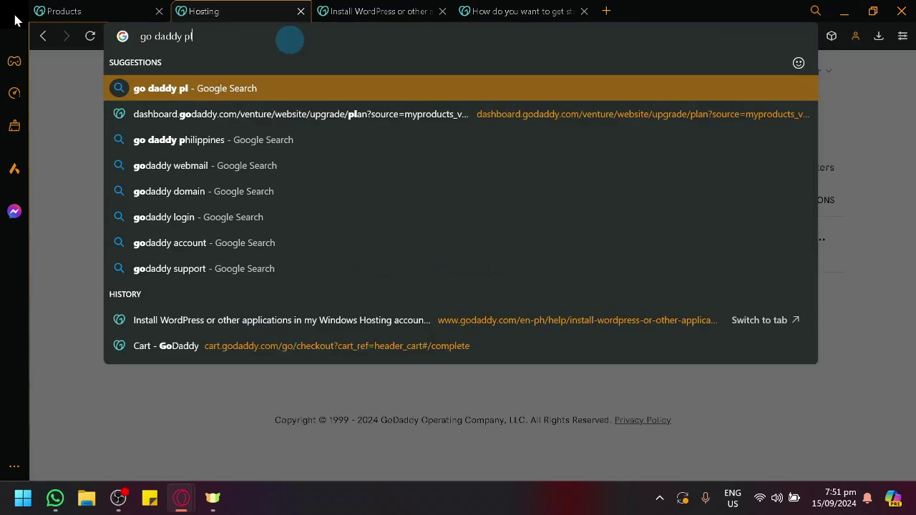
key(Return)
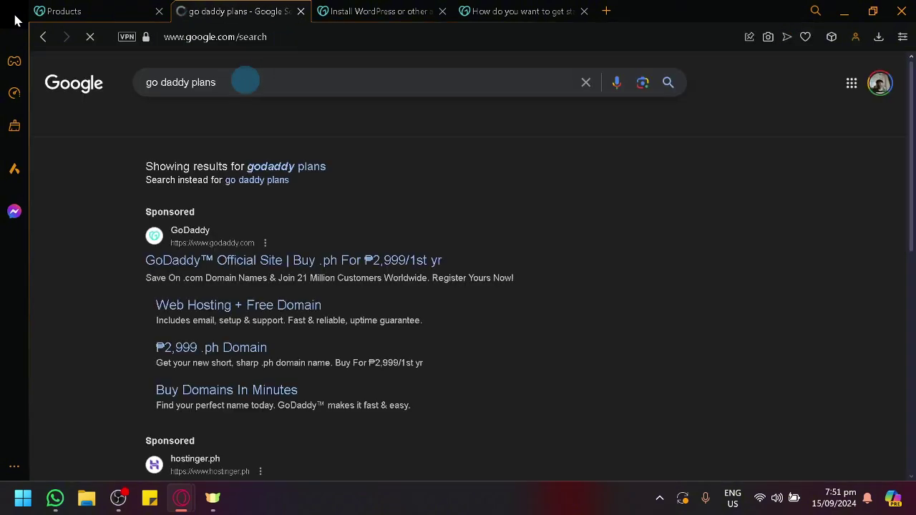
click(245, 81)
text(webhosting)
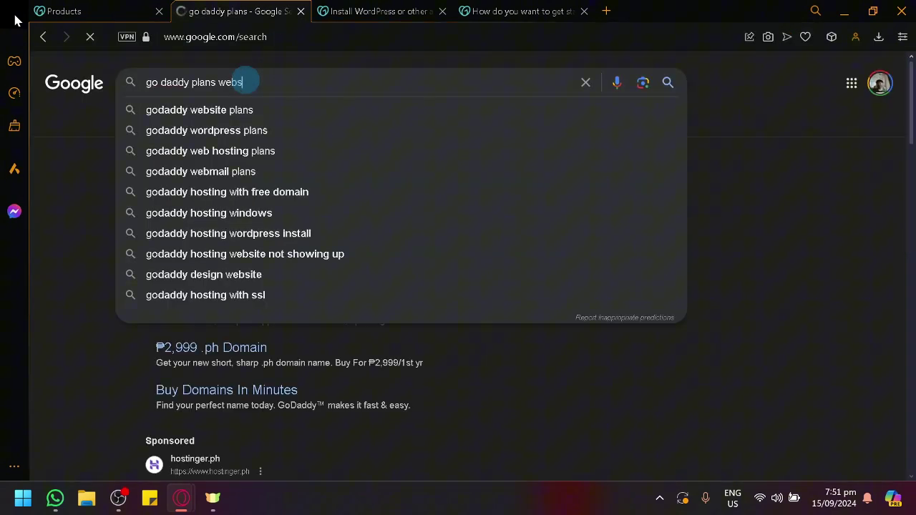
key(Return)
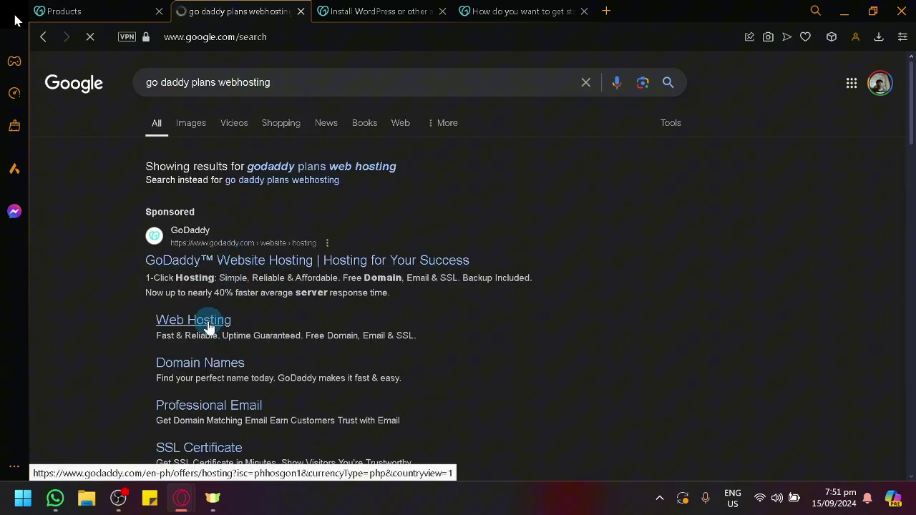
- Open GoDaddy's "Web Hosting | Lightning Fast Hosting & One Click Setup" search result and bring up its plans and pricing
scroll(205, 324, down, 4)
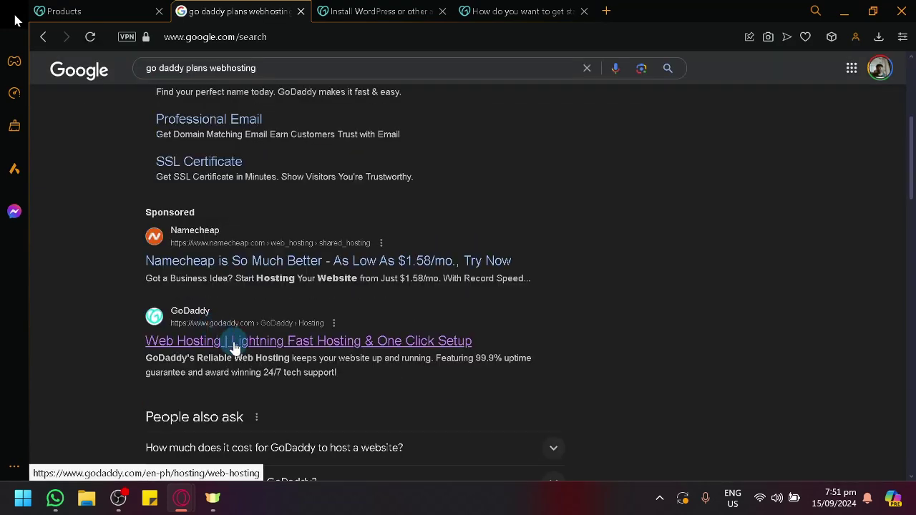
click(233, 342)
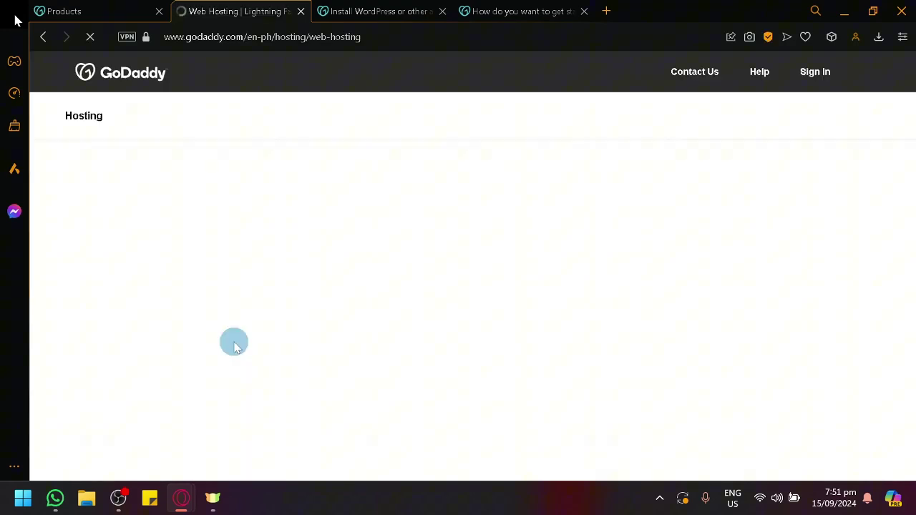
scroll(233, 342, down, 2)
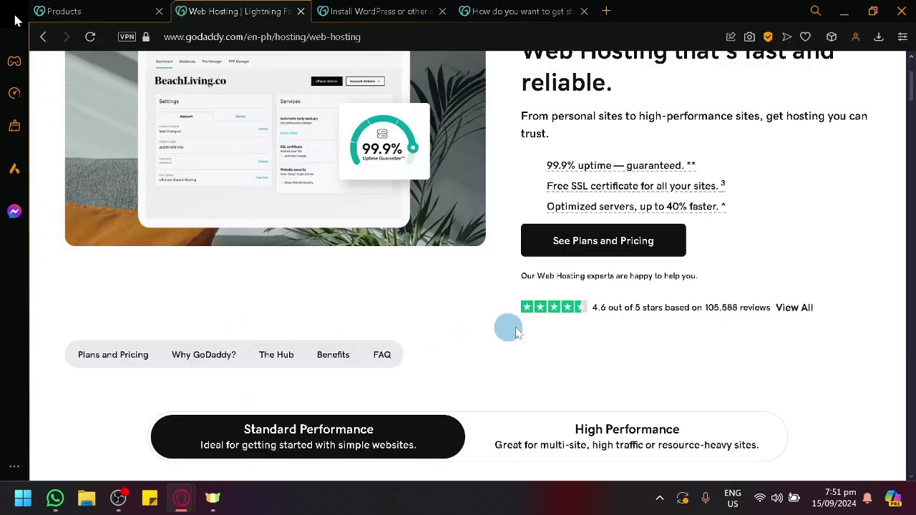
scroll(533, 331, down, 5)
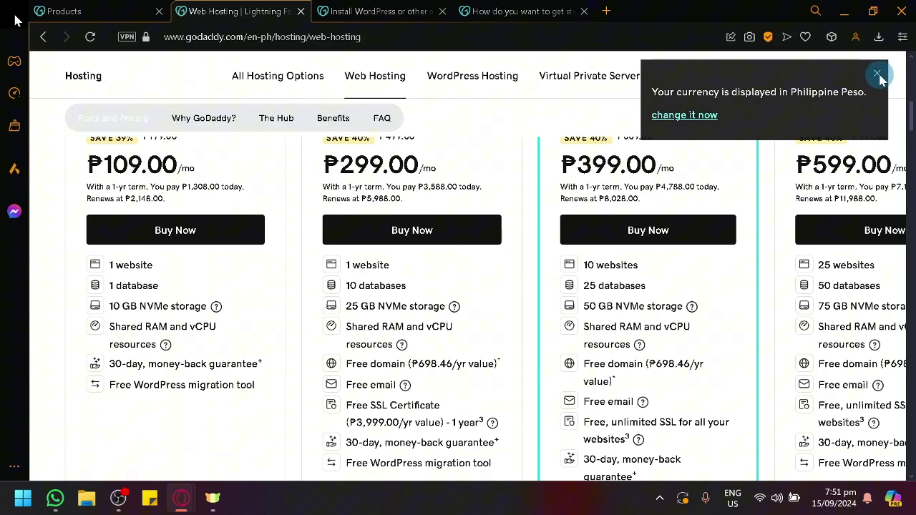
scroll(375, 247, up, 2)
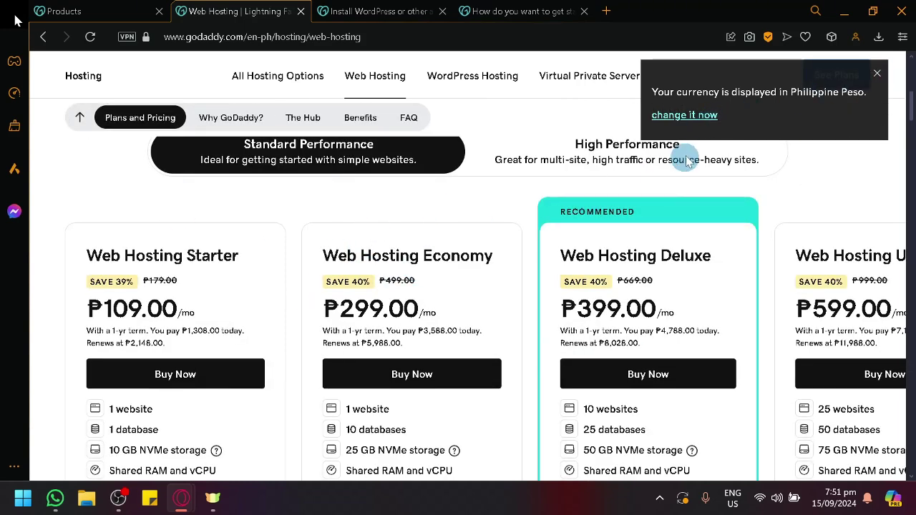
- Change the currency display of the web hosting prices to United States Dollar
click(689, 114)
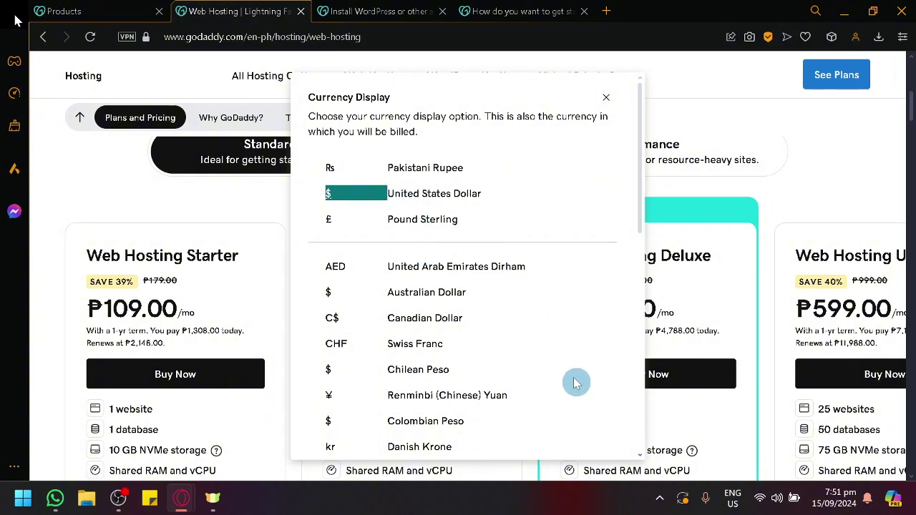
scroll(462, 199, down, 2)
scroll(451, 182, up, 2)
click(430, 167)
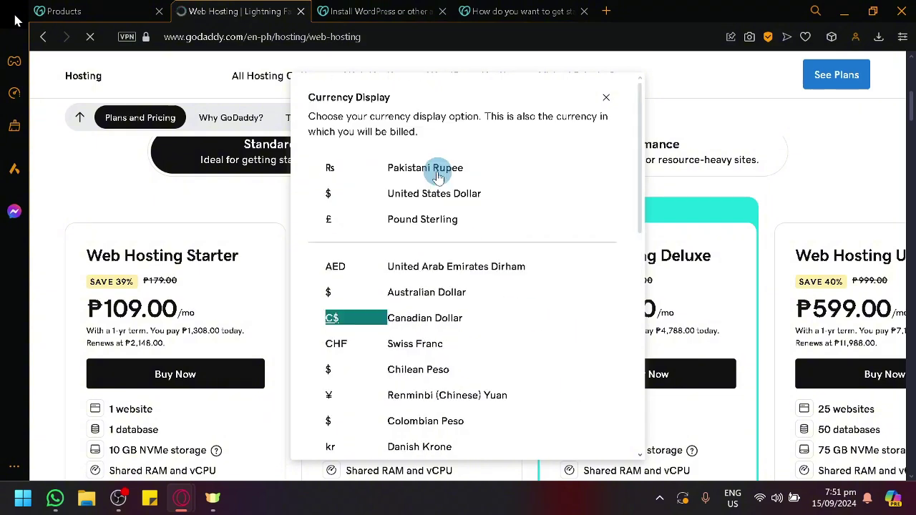
click(363, 204)
scroll(378, 292, up, 4)
scroll(365, 276, down, 4)
scroll(365, 275, down, 2)
scroll(363, 229, up, 2)
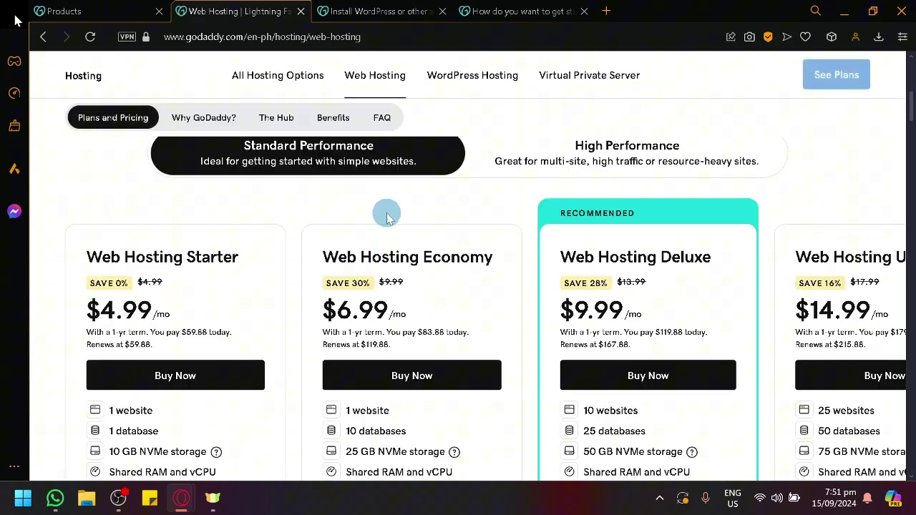
- Compare the prices and included features of the Web Hosting Starter, Economy, Deluxe and Ultimate plans
scroll(389, 200, down, 1)
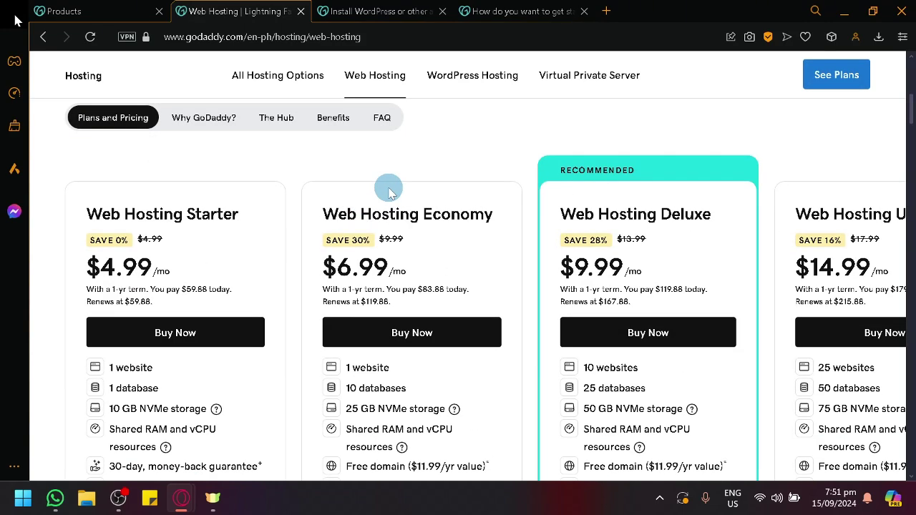
scroll(408, 181, down, 1)
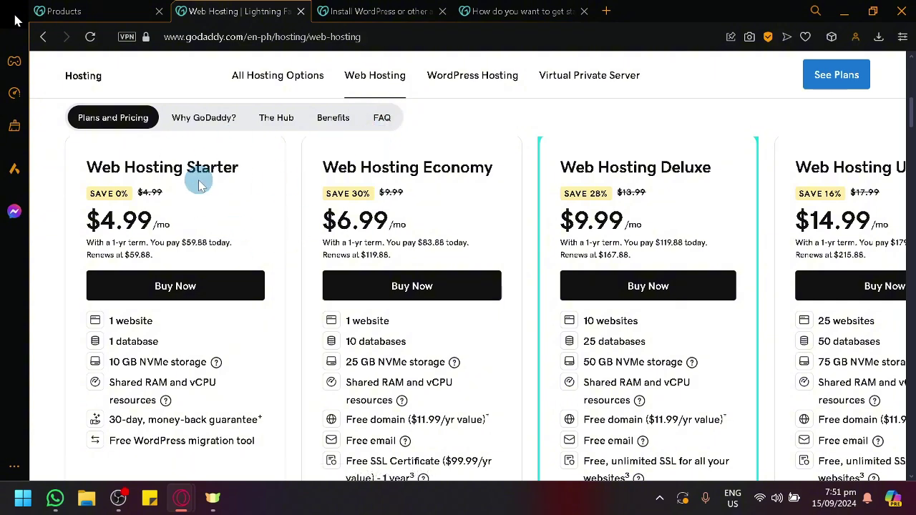
scroll(738, 180, right, 2)
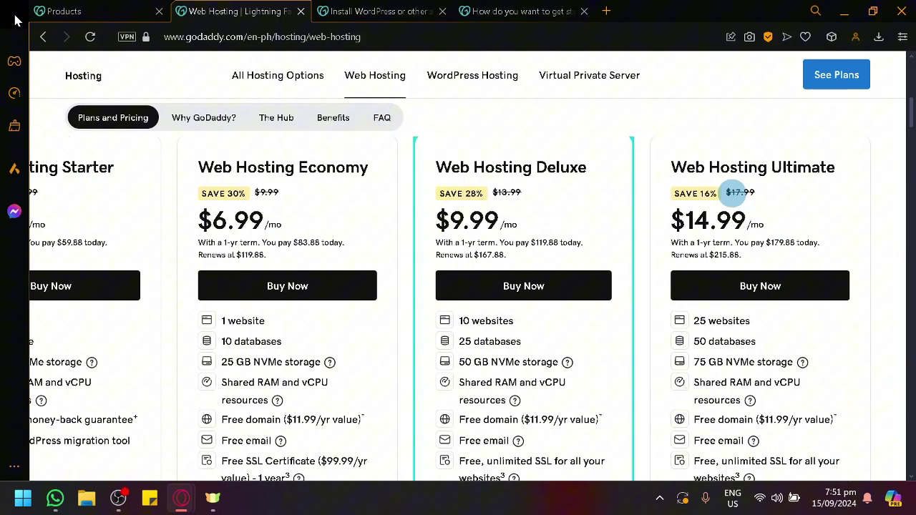
scroll(244, 172, left, 2)
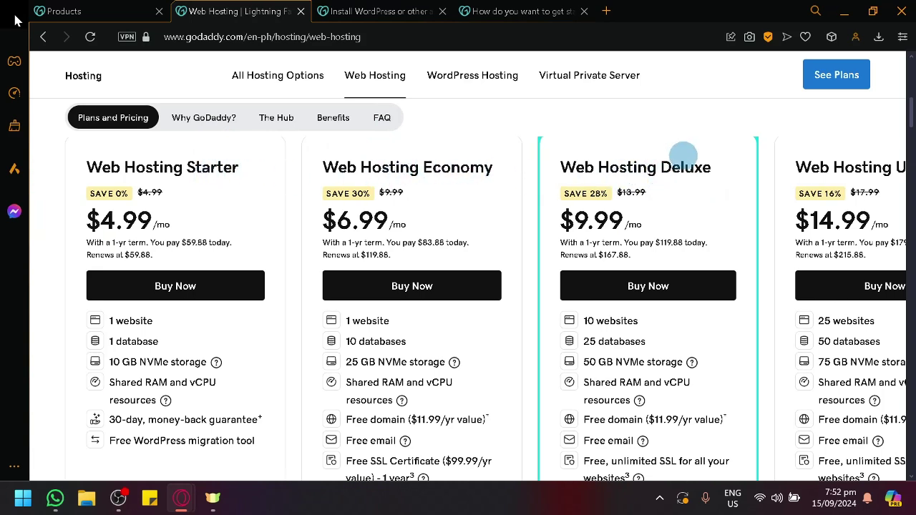
scroll(708, 171, right, 3)
scroll(644, 193, left, 3)
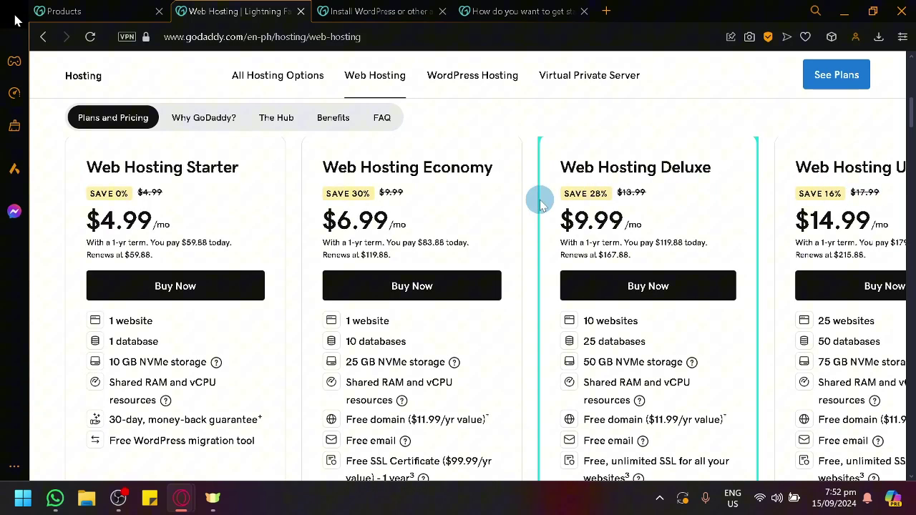
scroll(542, 205, down, 2)
scroll(541, 205, up, 2)
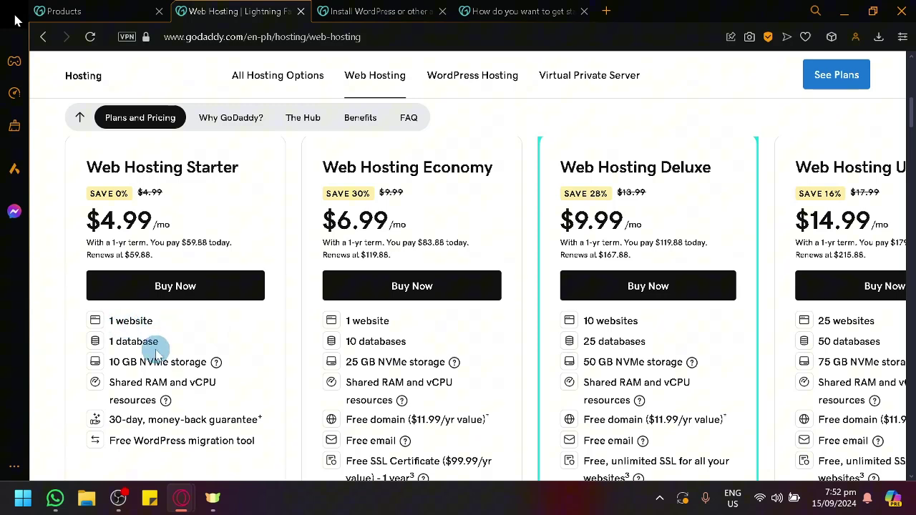
scroll(153, 384, down, 2)
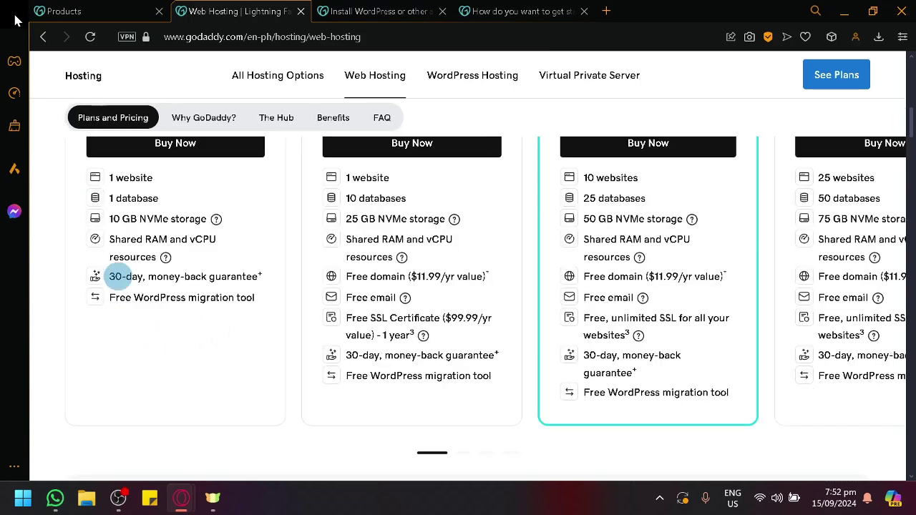
scroll(198, 342, up, 2)
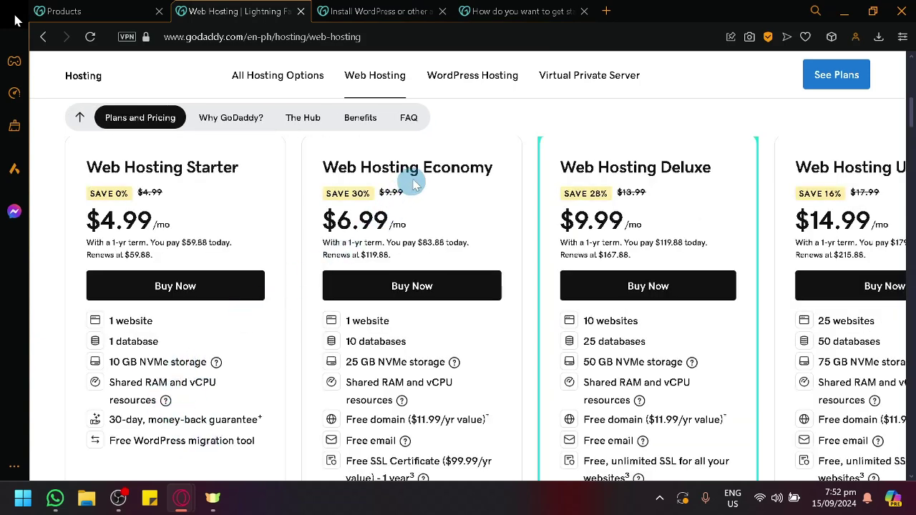
- Examine the plans' feature lists in more detail, highlighting the 10 websites entry of the Web Hosting Deluxe plan
scroll(432, 241, down, 3)
scroll(451, 307, up, 2)
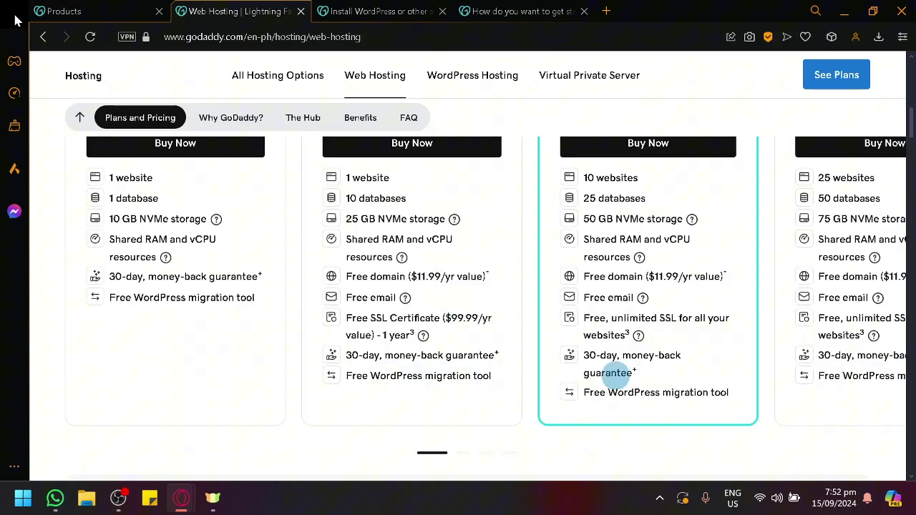
scroll(628, 367, up, 4)
scroll(580, 351, down, 2)
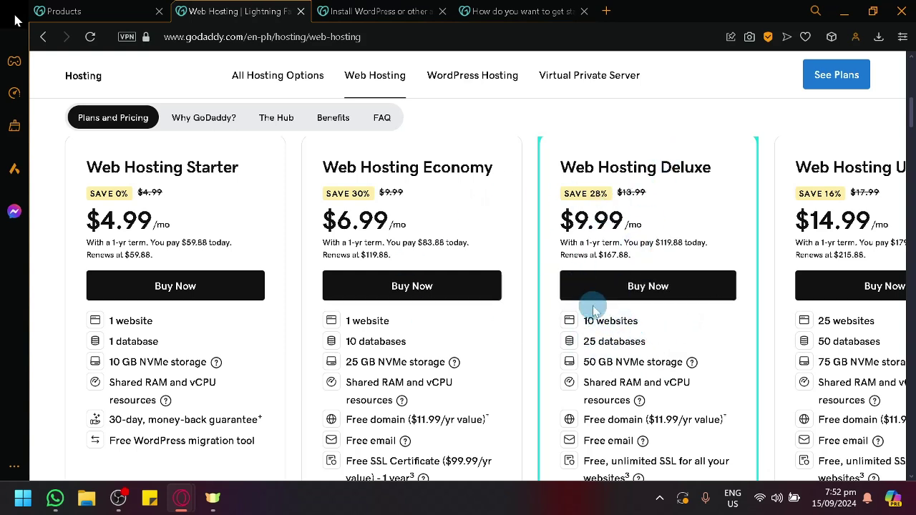
drag(582, 321, 650, 320)
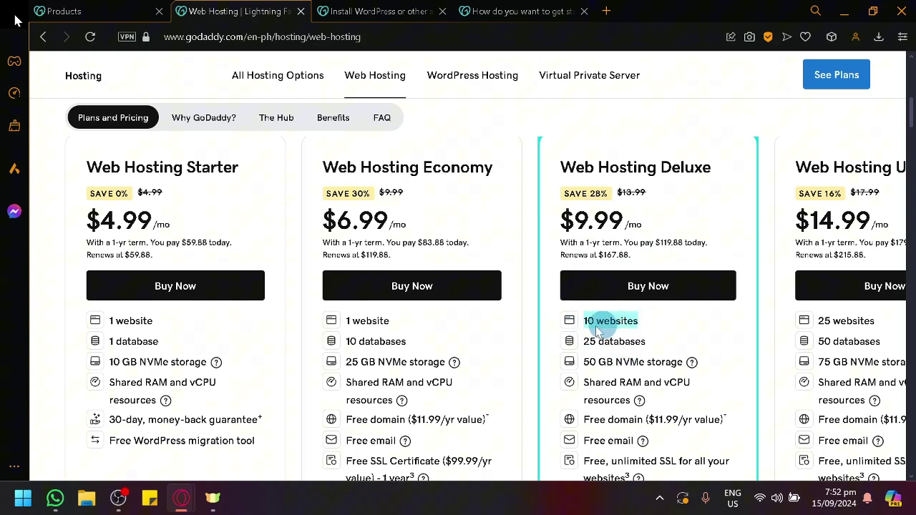
click(486, 135)
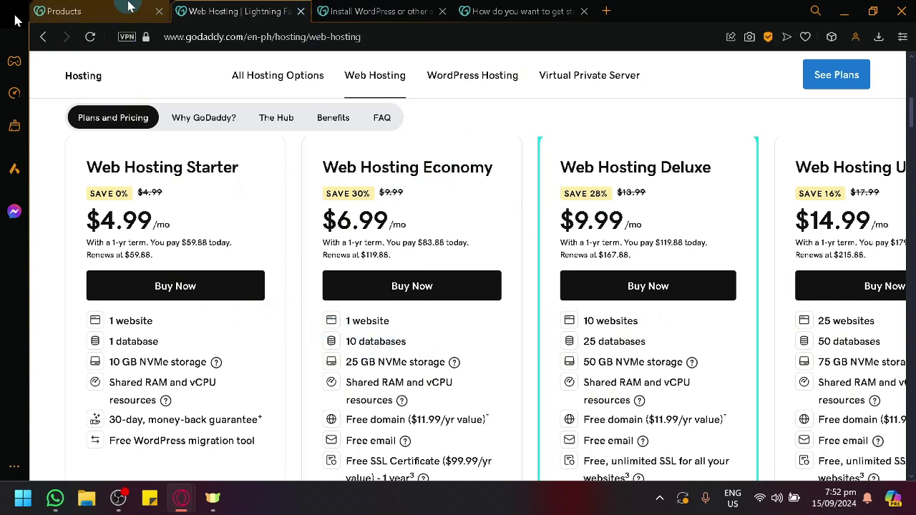
- Close the web hosting plans and WordPress installation pages, and expand Web Hosting in the account's products list
click(301, 11)
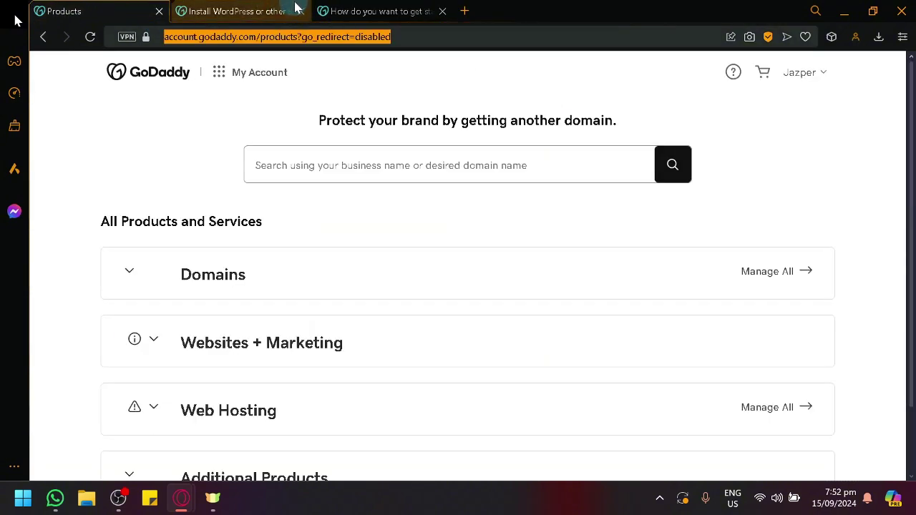
click(302, 12)
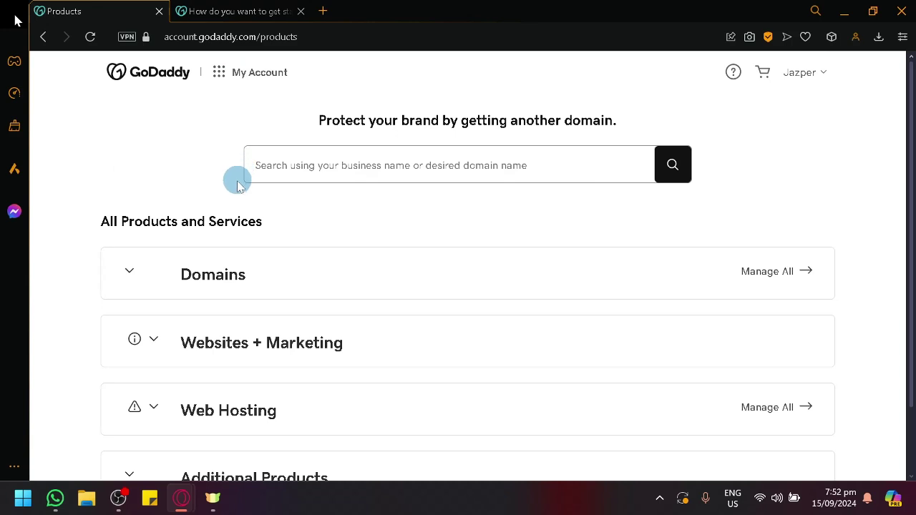
scroll(218, 301, down, 2)
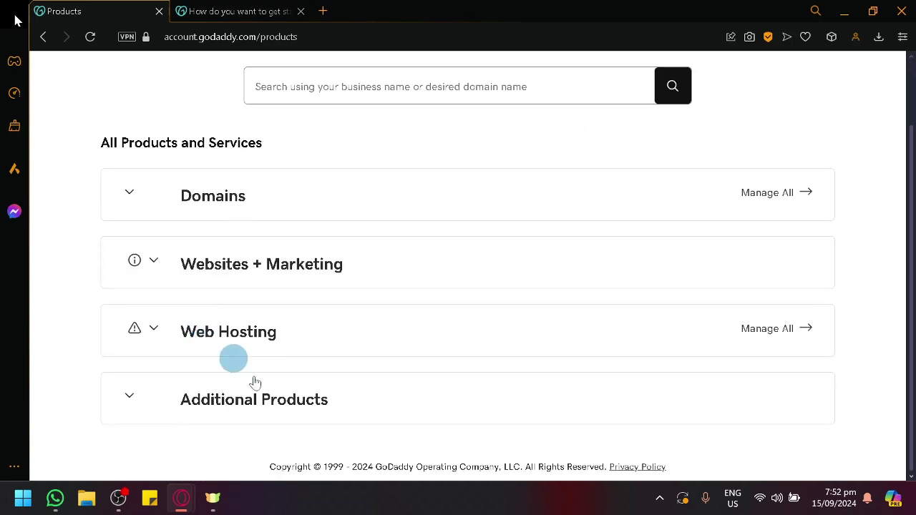
click(191, 347)
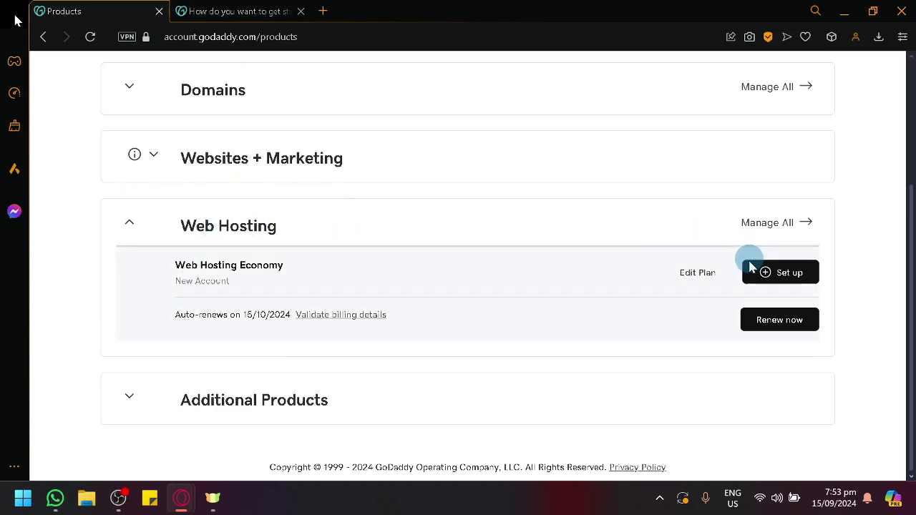
- Return to the hosting setup page and choose "Set up my account and add a site later"
click(258, 9)
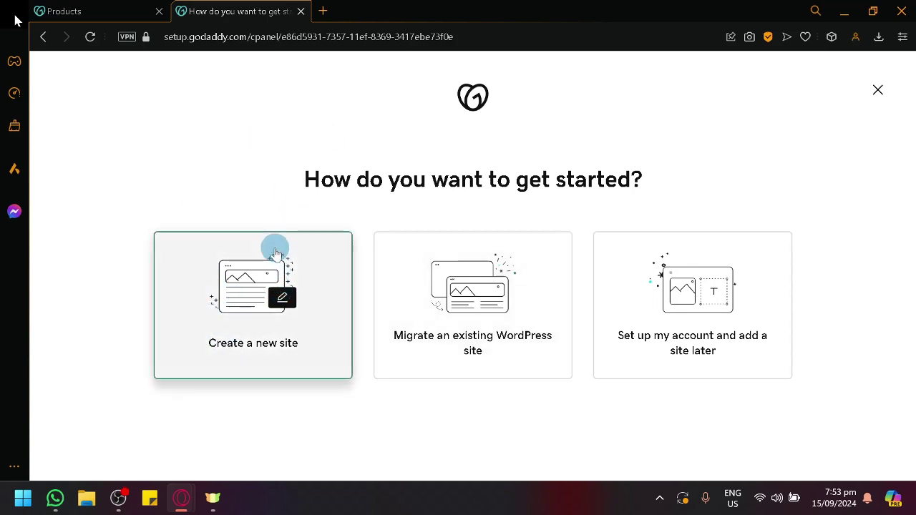
click(657, 293)
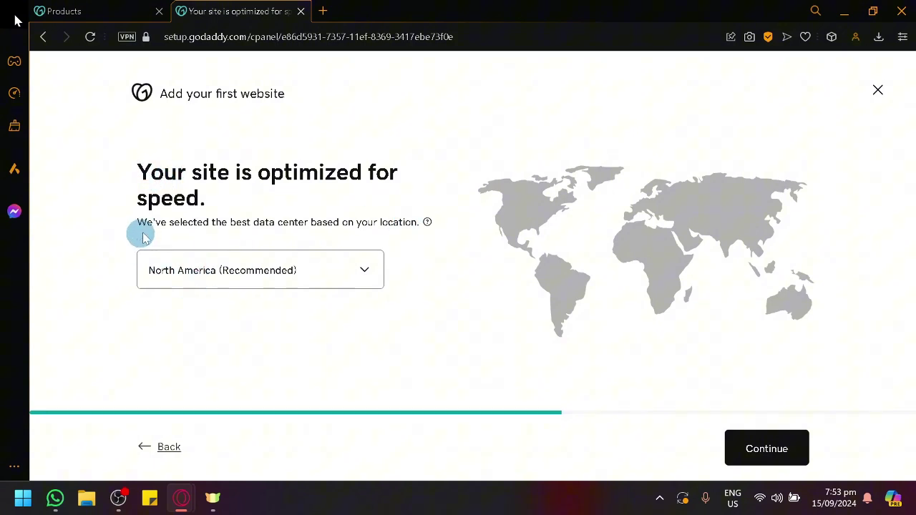
- Keep North America (Recommended) as the data center after viewing the alternatives, and decline creating a WordPress website
click(266, 269)
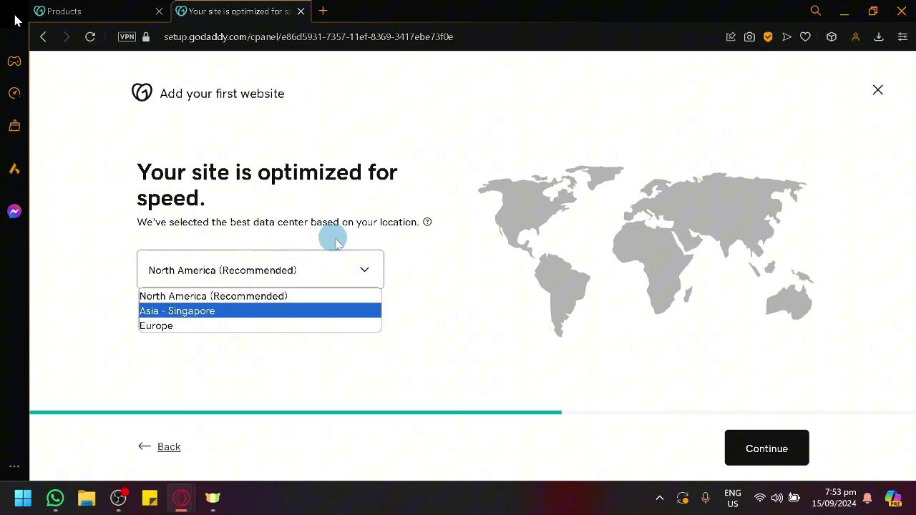
click(355, 271)
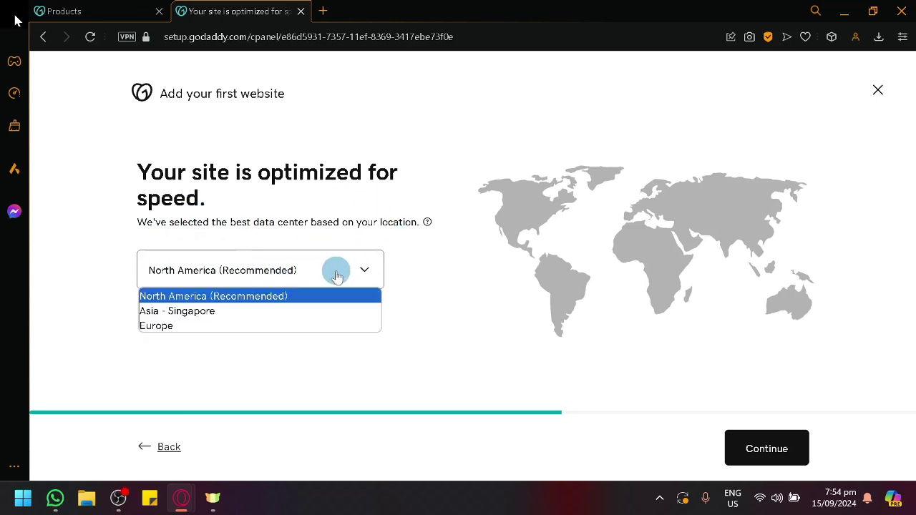
click(322, 266)
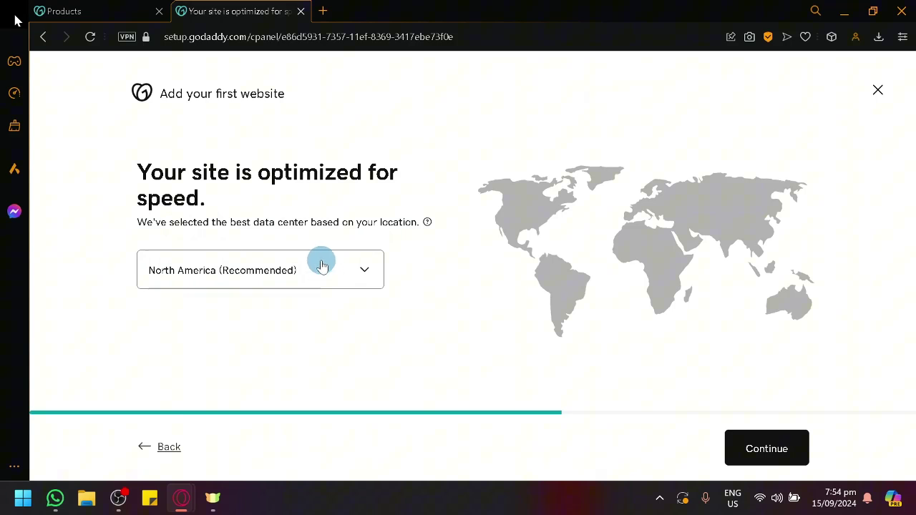
click(732, 440)
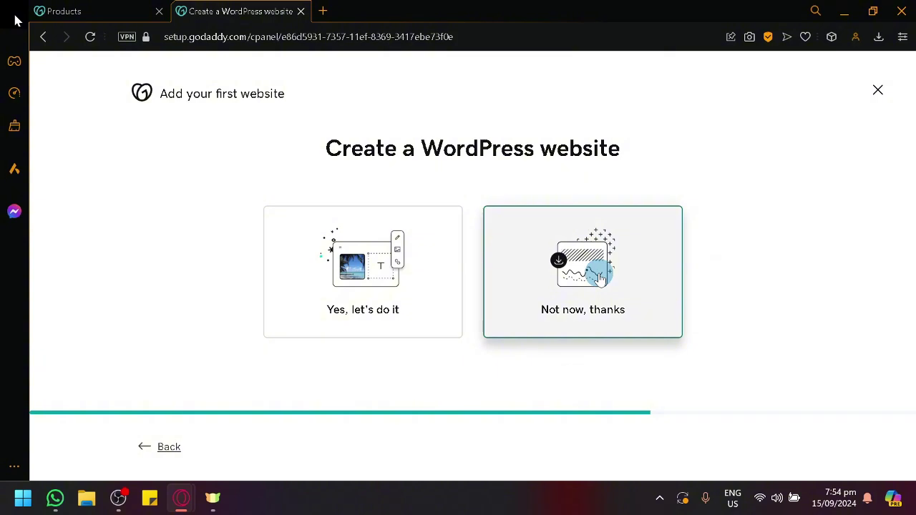
click(561, 278)
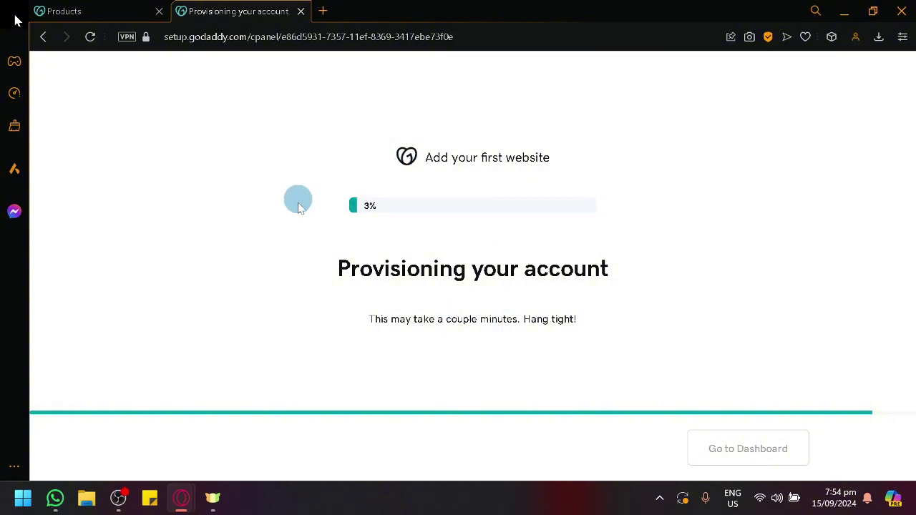
- Check the Web Hosting Economy entry on the Products page during provisioning, and bring up the new hosting account's dashboard
click(79, 10)
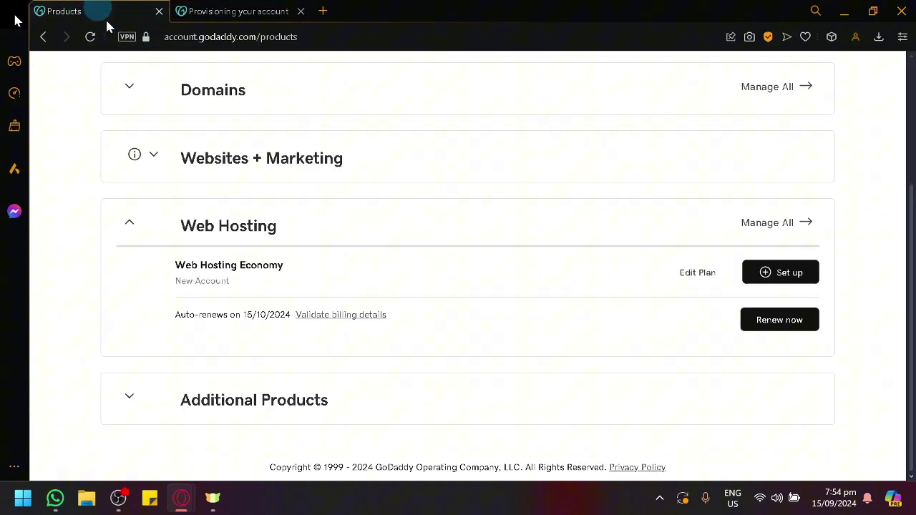
click(224, 7)
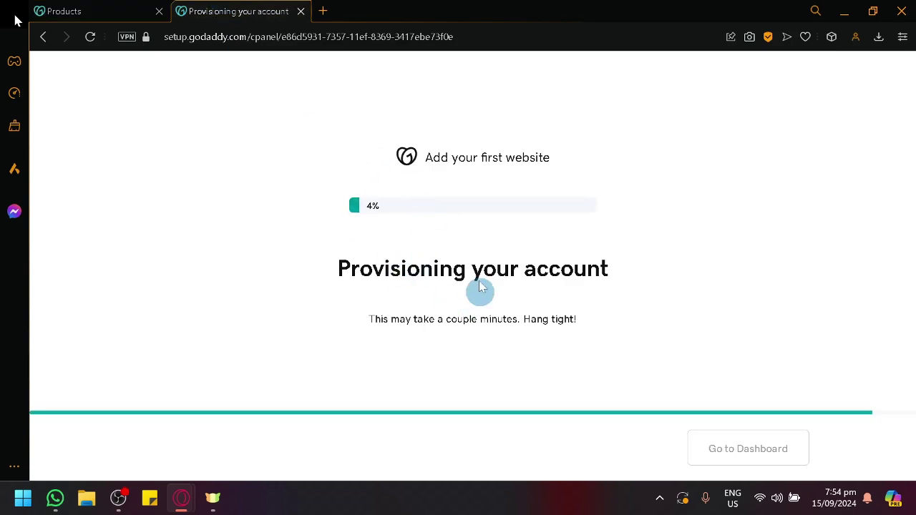
click(100, 11)
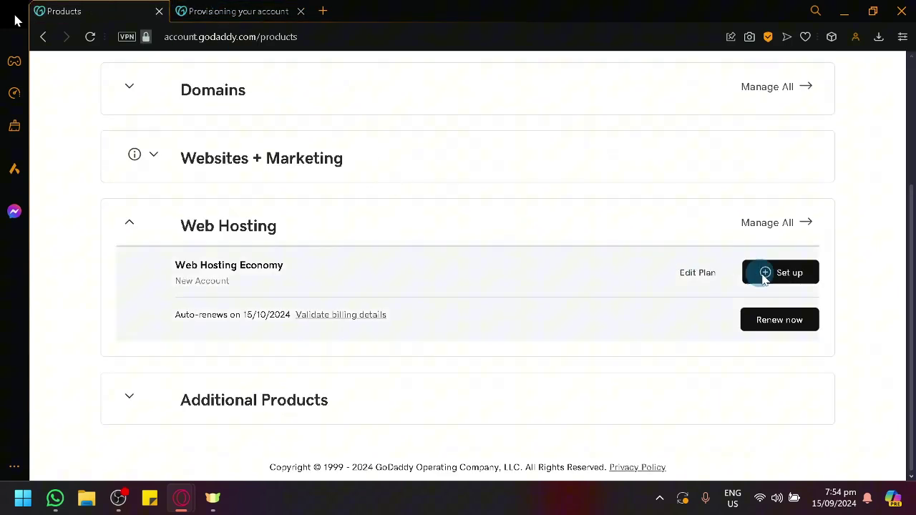
click(215, 11)
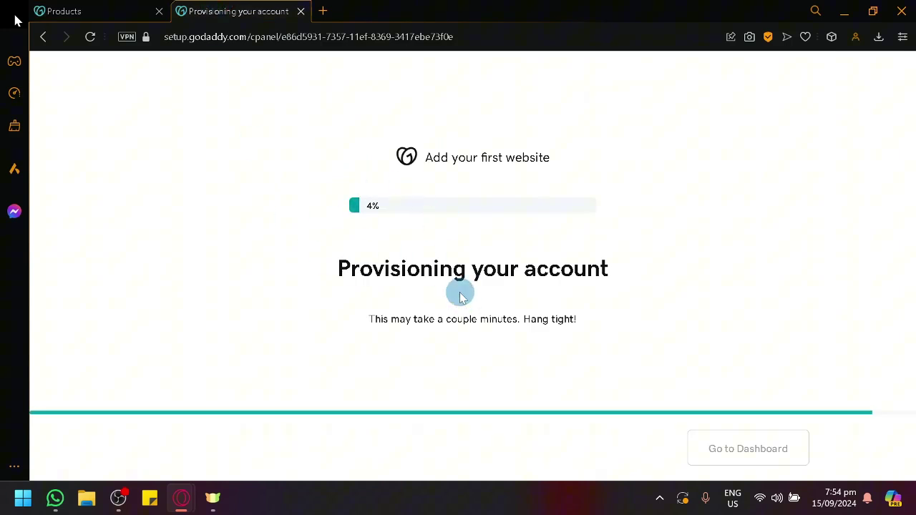
key(ctrl+Tab)
key(ctrl+Tab)
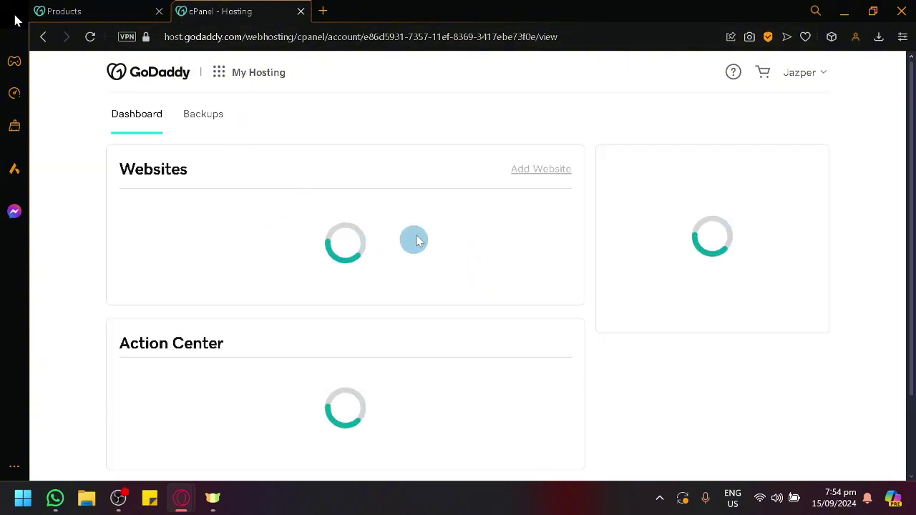
- Look over the hosting dashboard's Websites, Settings, Tools, email users and Hosting Plan Actions sections
scroll(236, 244, down, 2)
scroll(286, 272, up, 2)
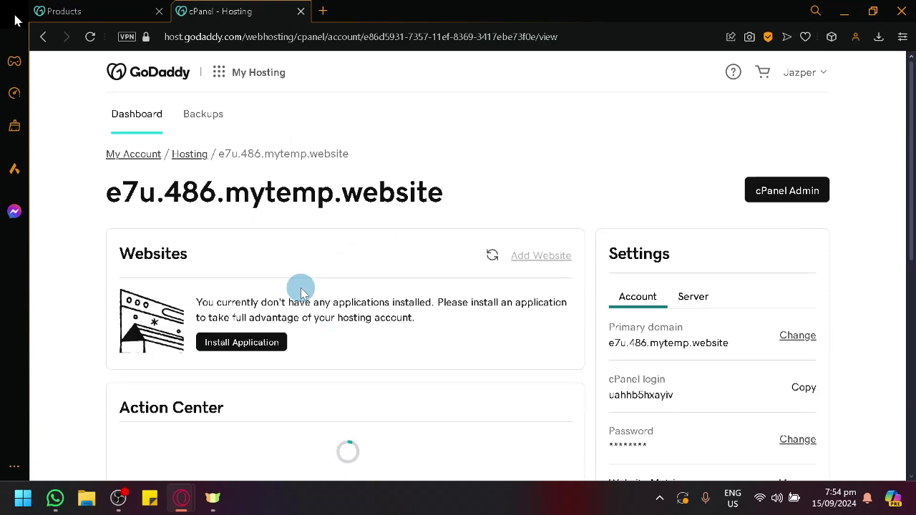
scroll(288, 165, down, 6)
scroll(288, 172, up, 6)
scroll(287, 172, down, 7)
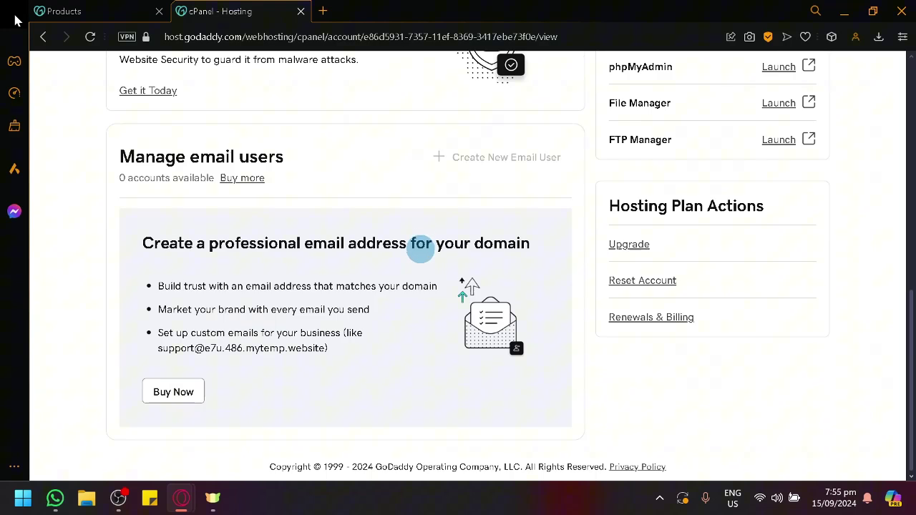
scroll(421, 246, up, 7)
scroll(359, 231, down, 2)
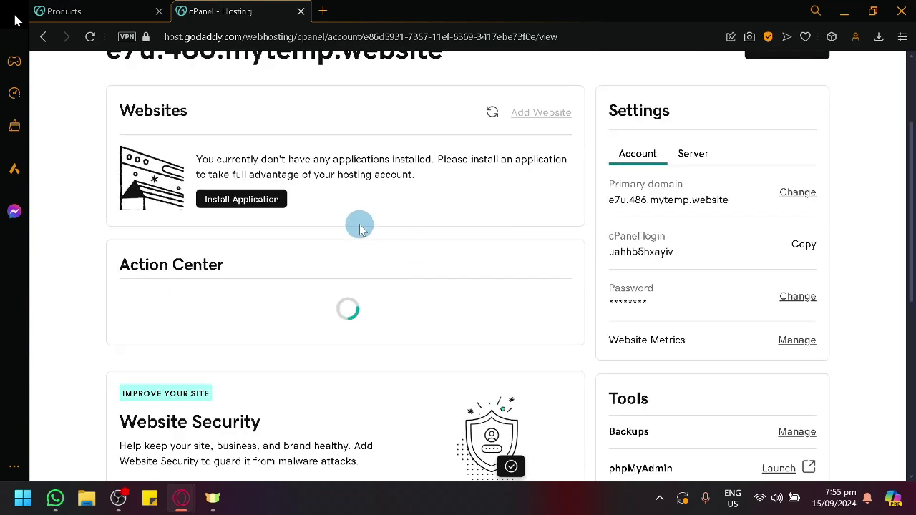
scroll(360, 230, up, 2)
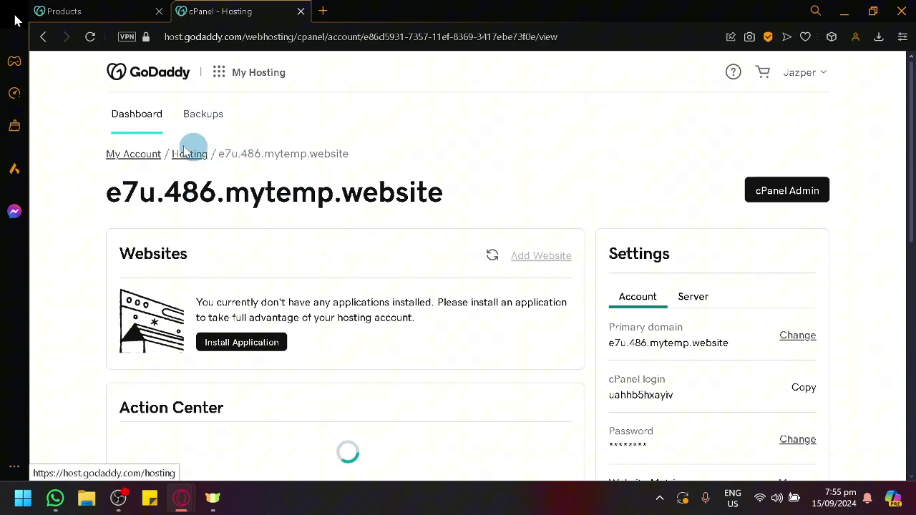
- Open the Installatron applications browser from the dashboard's Websites section and dismiss the Interface Analytics prompt
scroll(295, 279, down, 2)
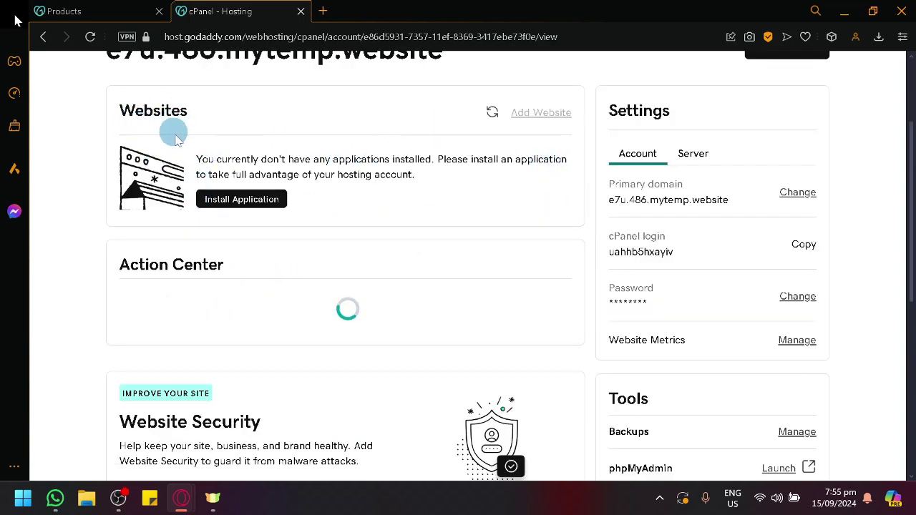
click(241, 204)
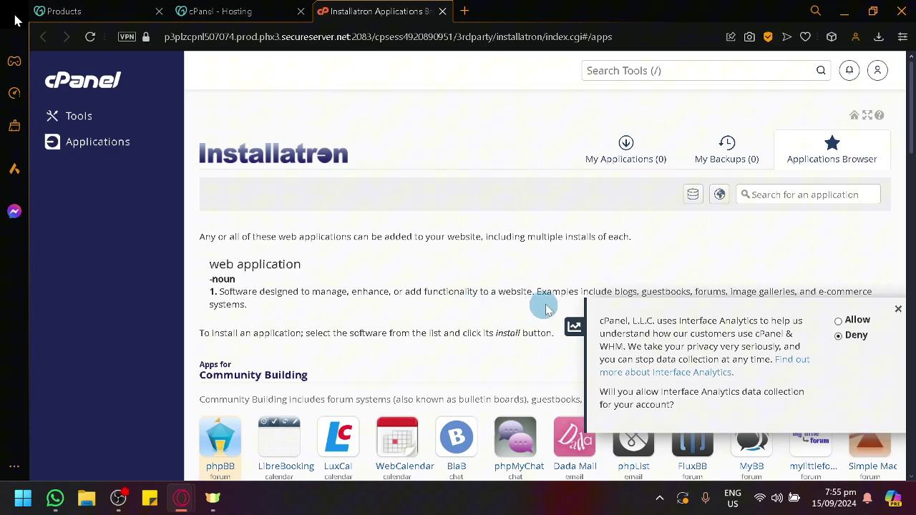
scroll(496, 311, down, 4)
scroll(795, 243, down, 2)
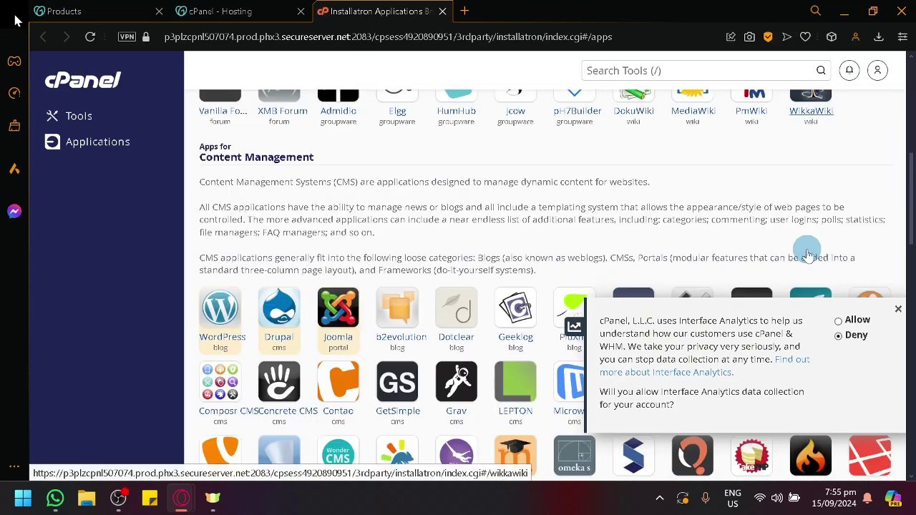
click(898, 310)
- Browse the installable Community Building, Content Management and e-Commerce and Business applications
scroll(322, 329, up, 6)
click(322, 330)
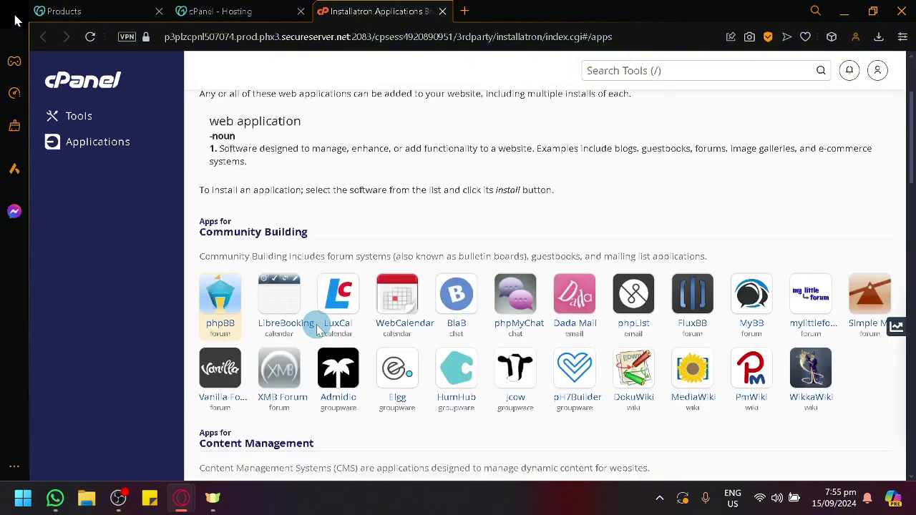
scroll(320, 329, down, 4)
scroll(317, 322, down, 4)
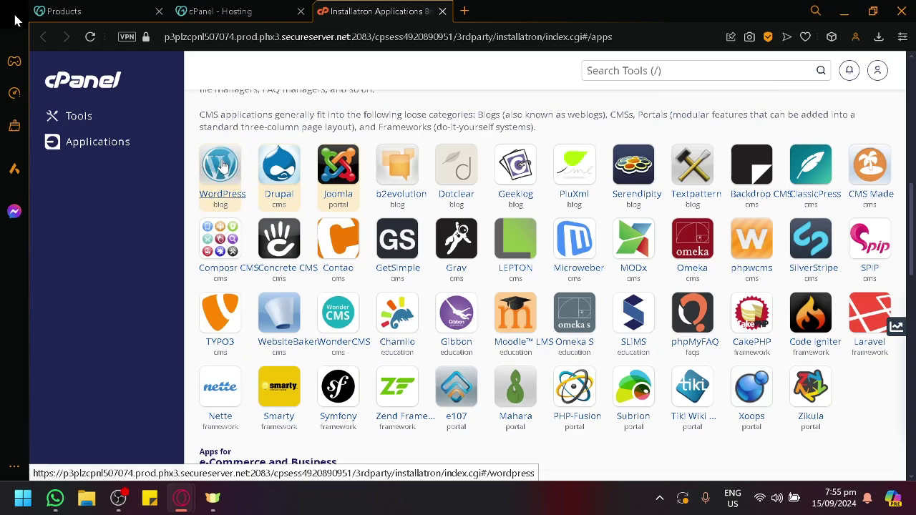
scroll(224, 193, down, 4)
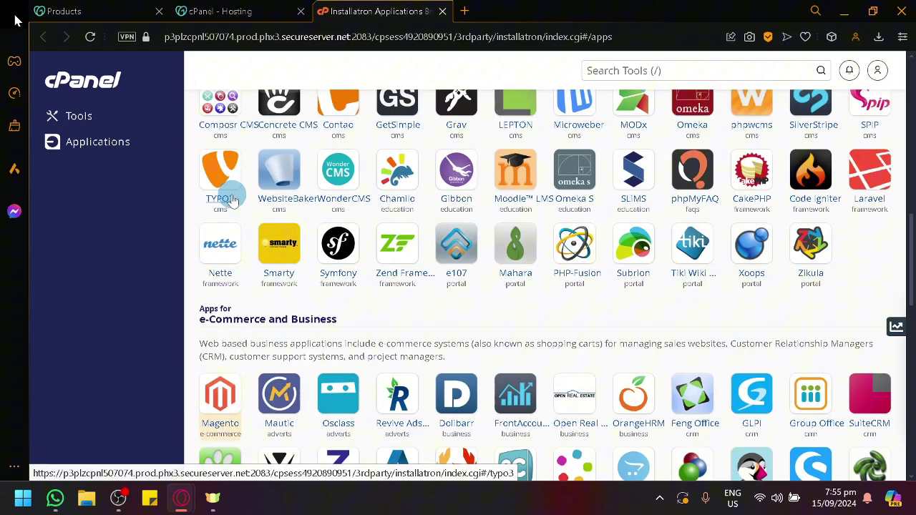
scroll(231, 192, up, 12)
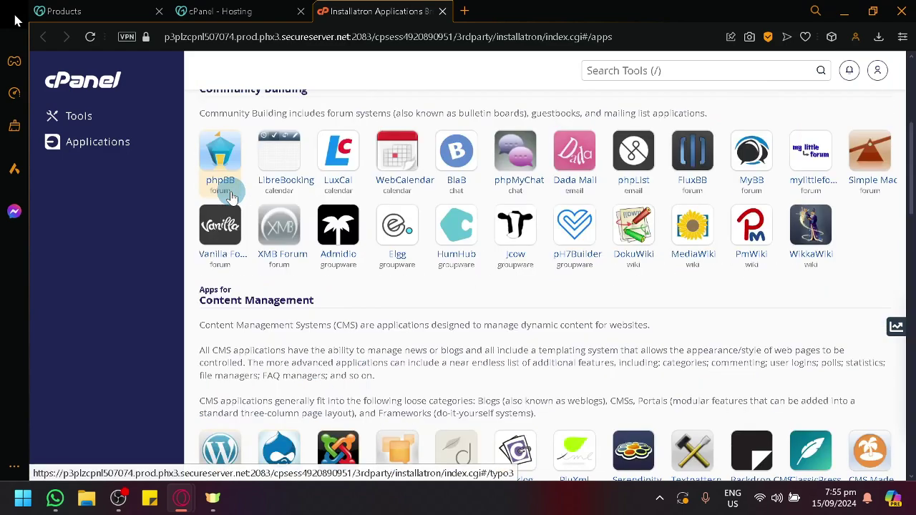
- Return to the hosting dashboard and review its Action Center, Website Security and Manage email users sections
click(220, 12)
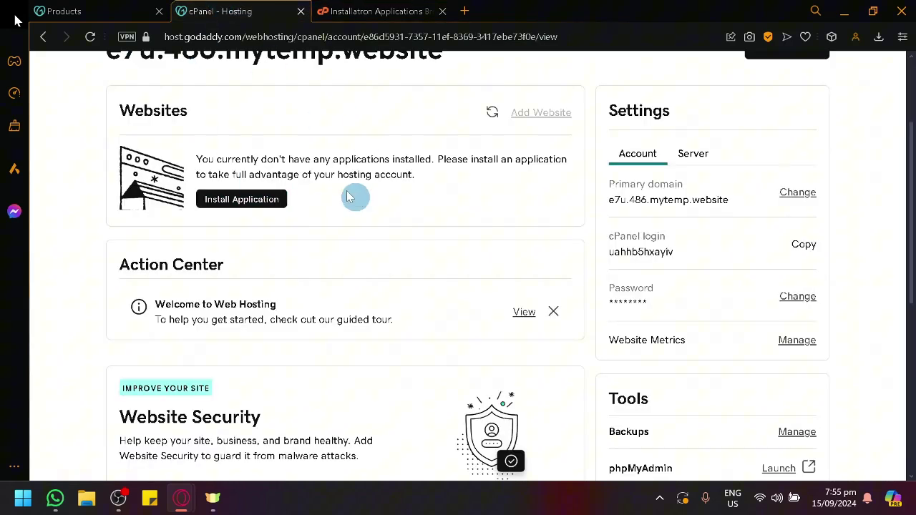
scroll(333, 179, up, 2)
scroll(330, 176, down, 5)
scroll(343, 190, up, 2)
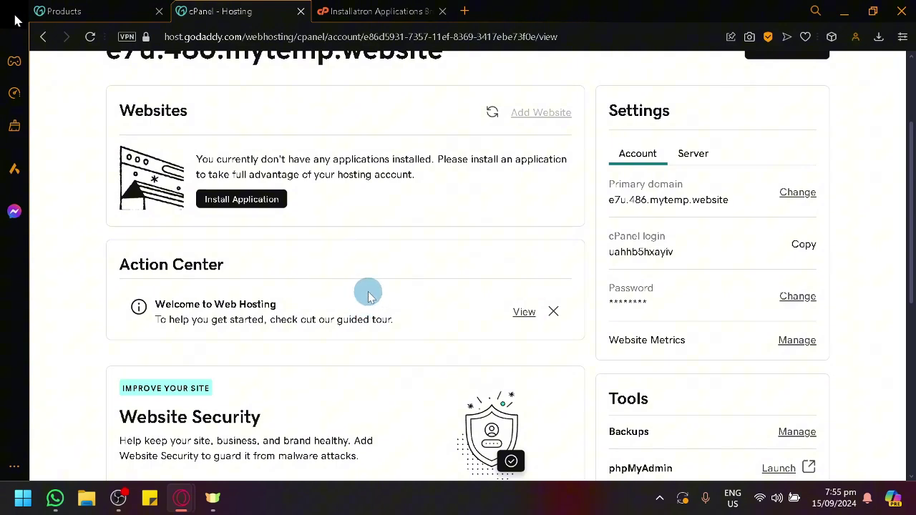
scroll(368, 293, down, 2)
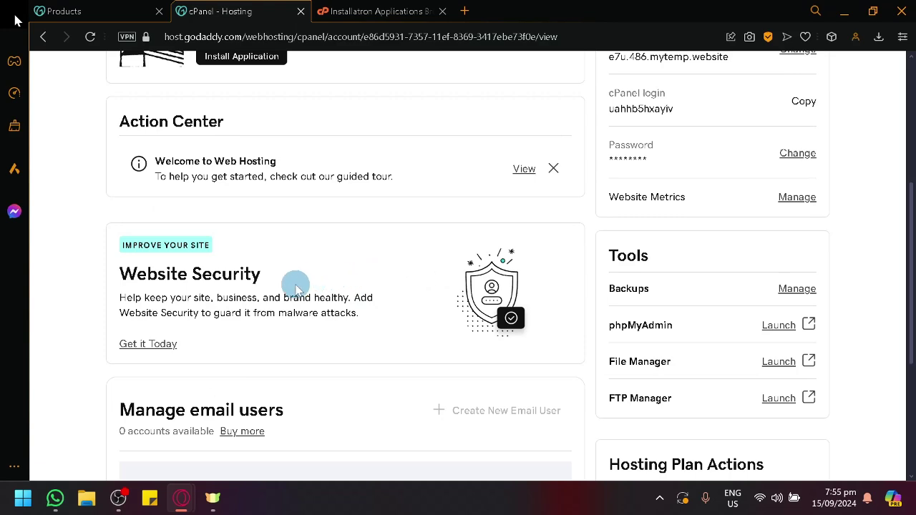
scroll(295, 293, down, 2)
scroll(295, 298, down, 2)
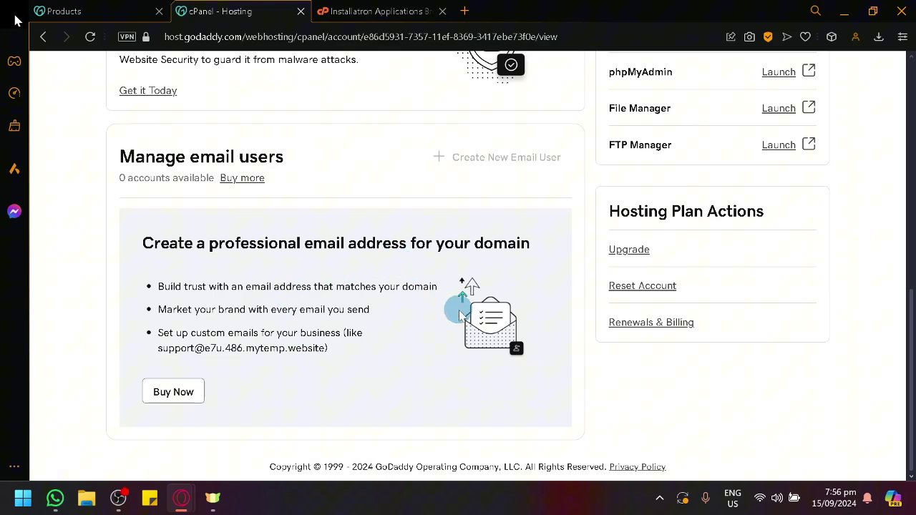
- Review the hosting dashboard's Tools and account settings, then show the Server settings with data center, IP address, PHP version and SSH access
scroll(678, 418, up, 2)
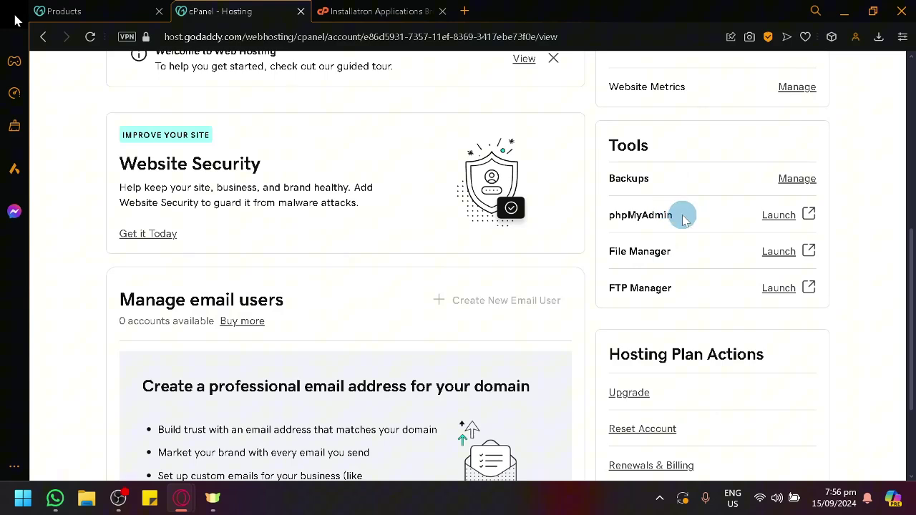
scroll(720, 321, up, 4)
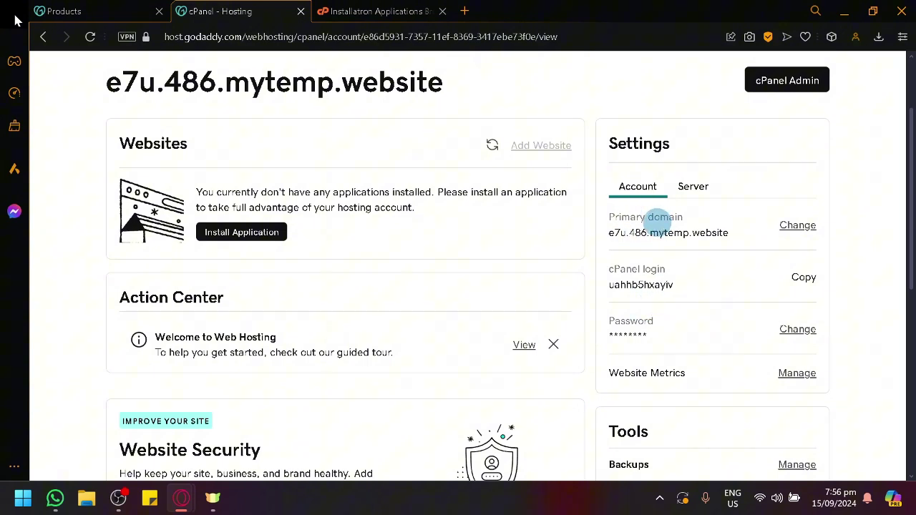
scroll(720, 233, up, 2)
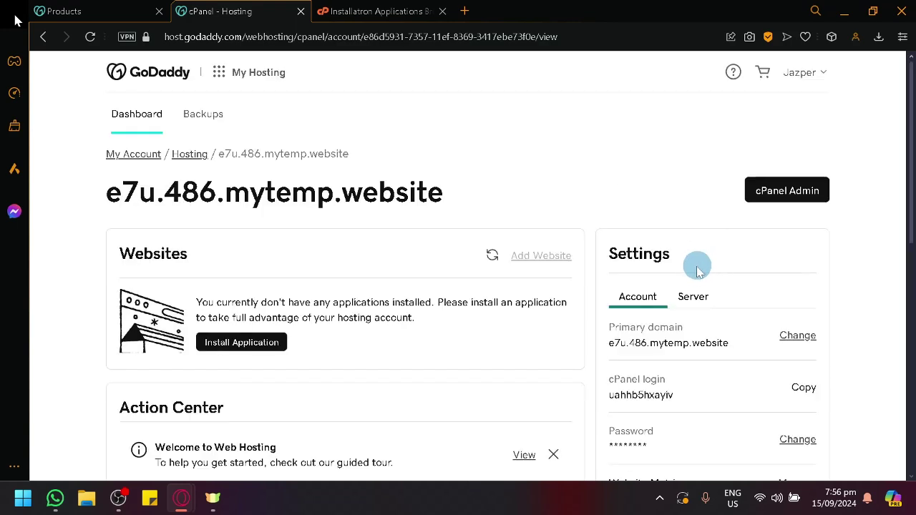
scroll(695, 268, down, 2)
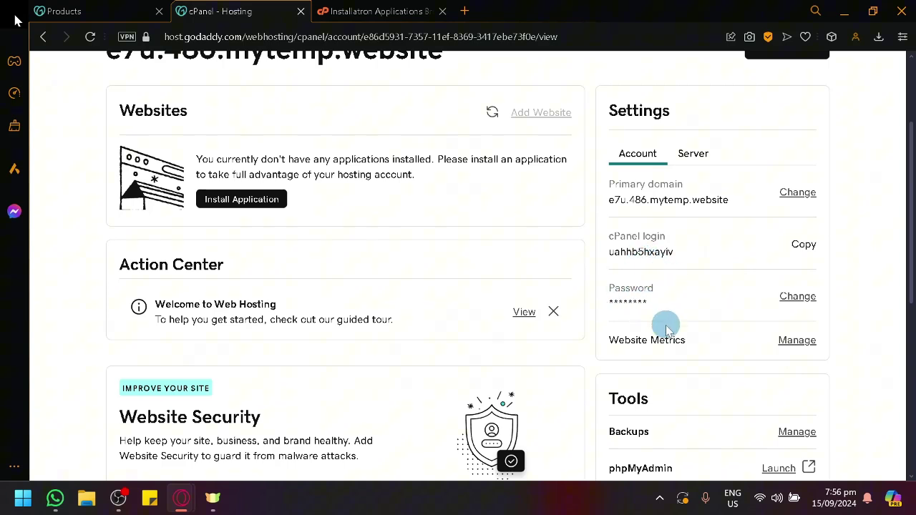
click(676, 146)
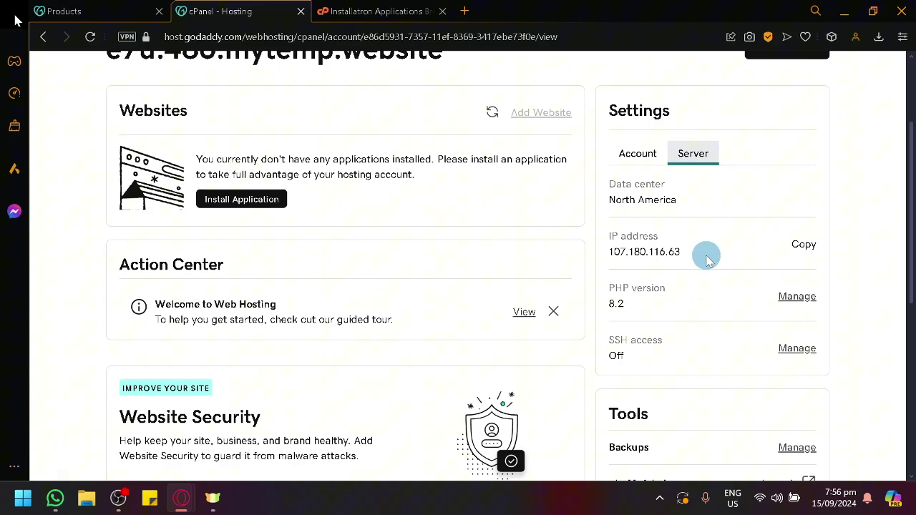
scroll(707, 259, down, 2)
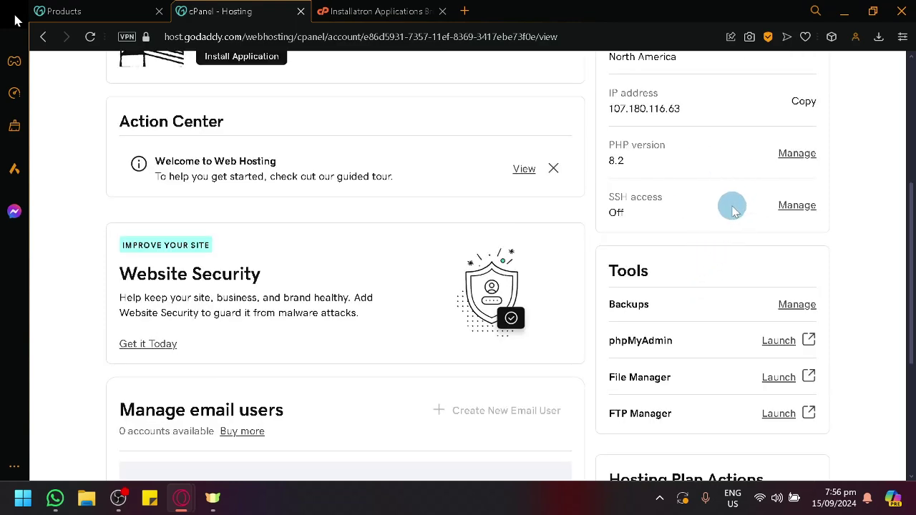
scroll(723, 214, up, 4)
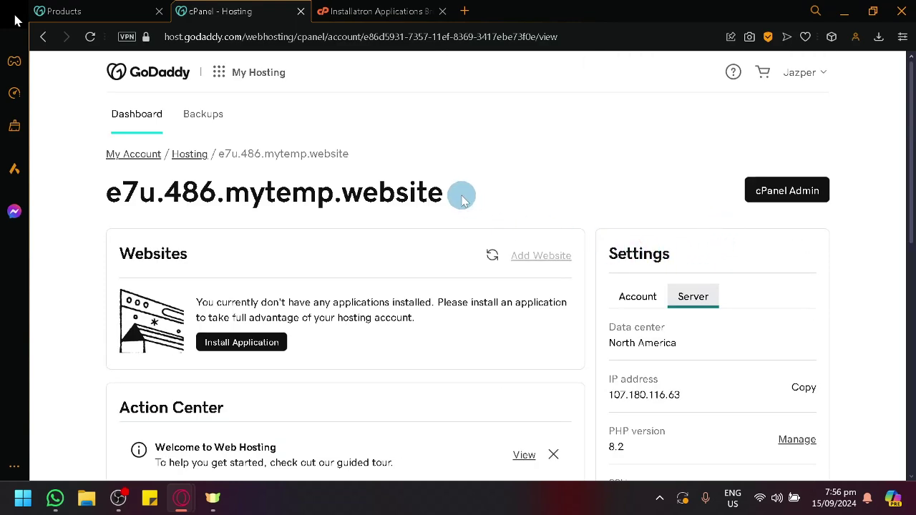
- Return to the Installatron applications browser and look through its Community Building, Content Management and e-Commerce and Business applications
click(424, 11)
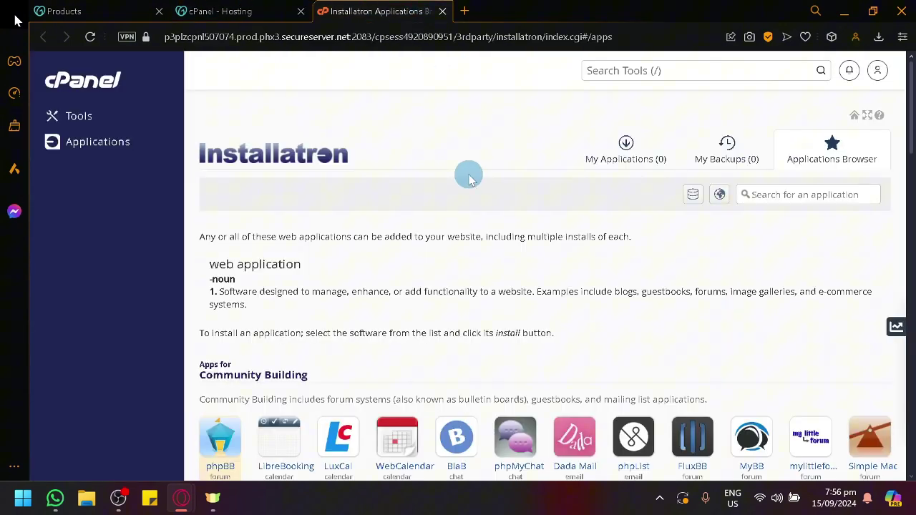
scroll(468, 178, down, 2)
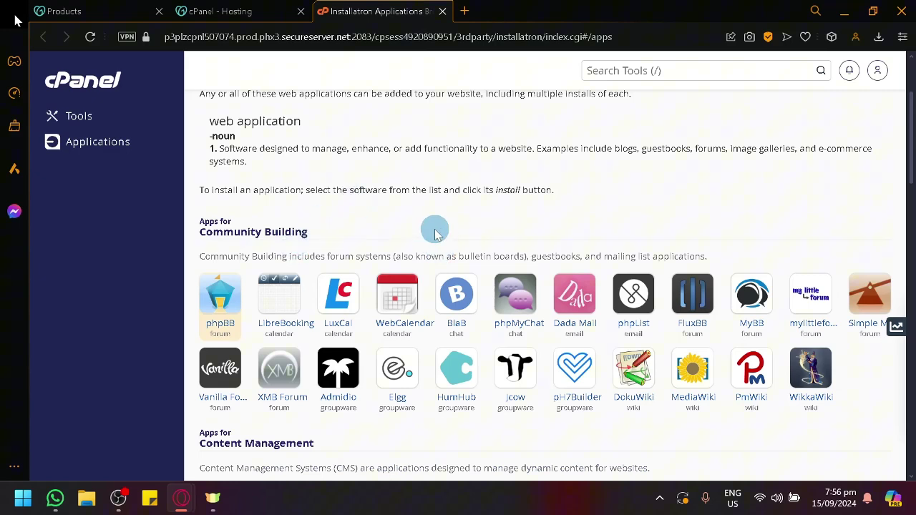
scroll(435, 233, down, 6)
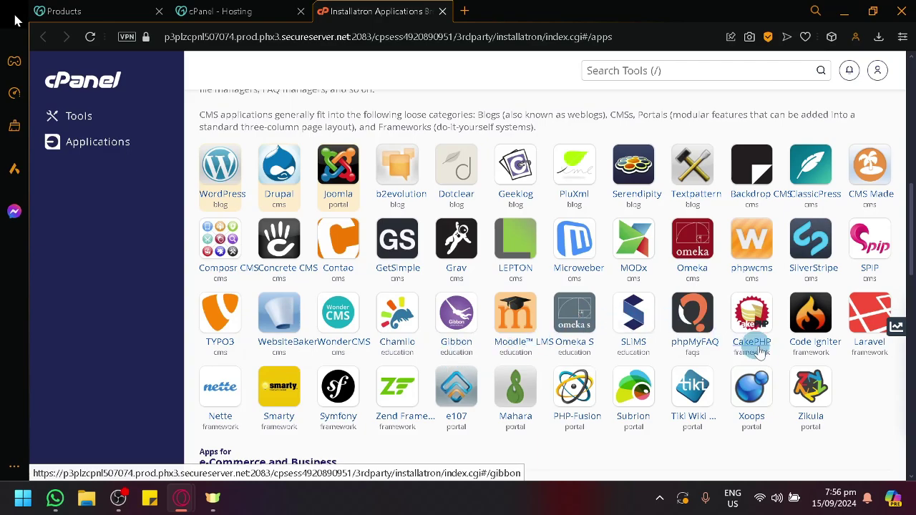
scroll(833, 426, down, 4)
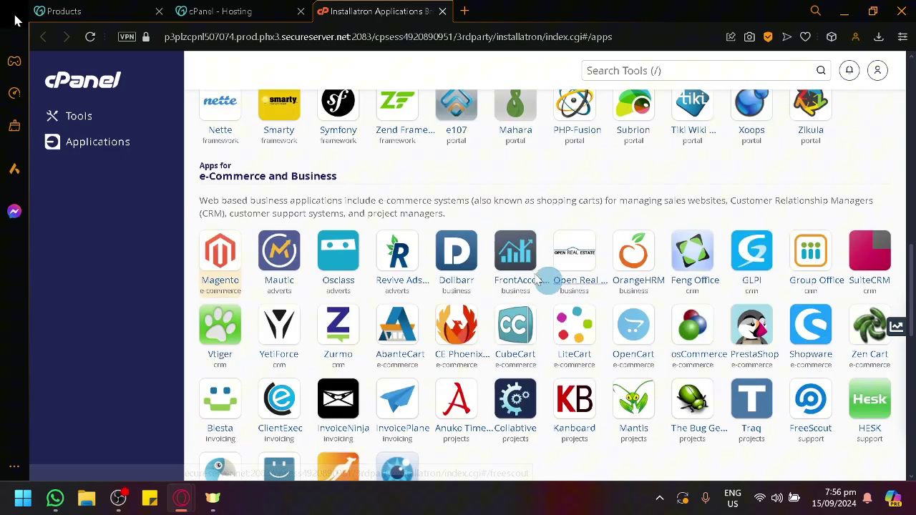
scroll(329, 218, up, 4)
scroll(326, 225, up, 2)
scroll(287, 256, down, 6)
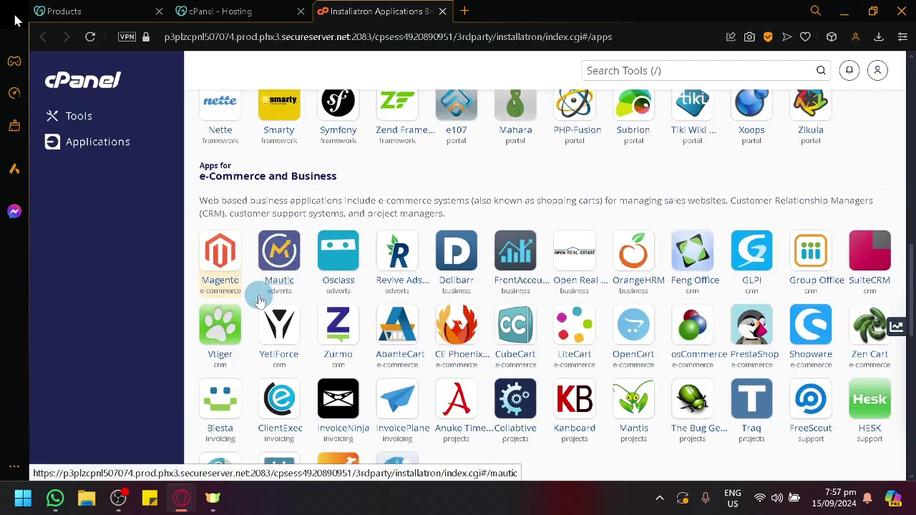
- Examine the Photos and Files, Surveys and Statistics and Miscellaneous applications, then go back to WordPress under Content Management
scroll(501, 287, down, 2)
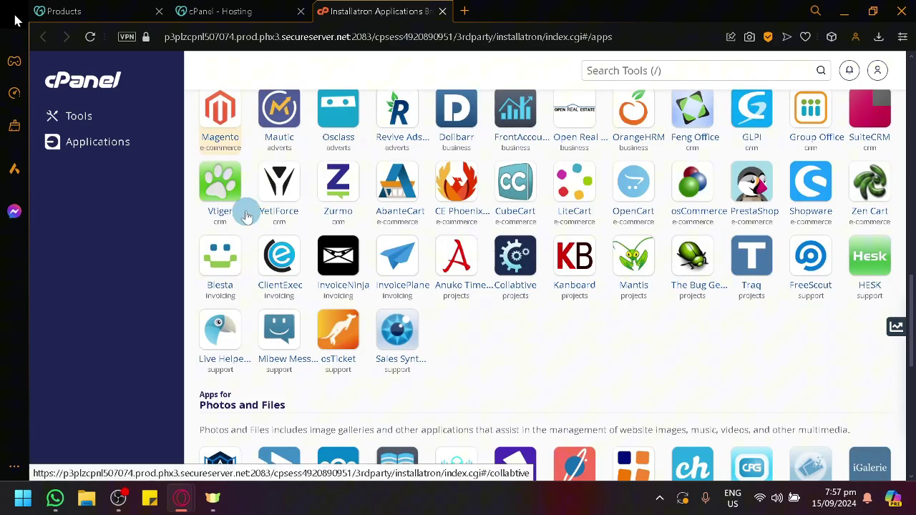
scroll(433, 315, down, 2)
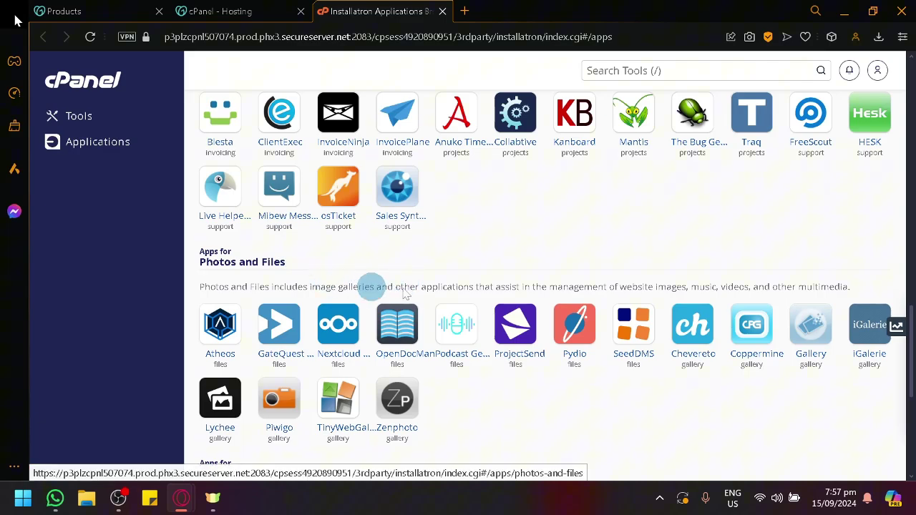
scroll(430, 290, down, 4)
scroll(438, 297, down, 1)
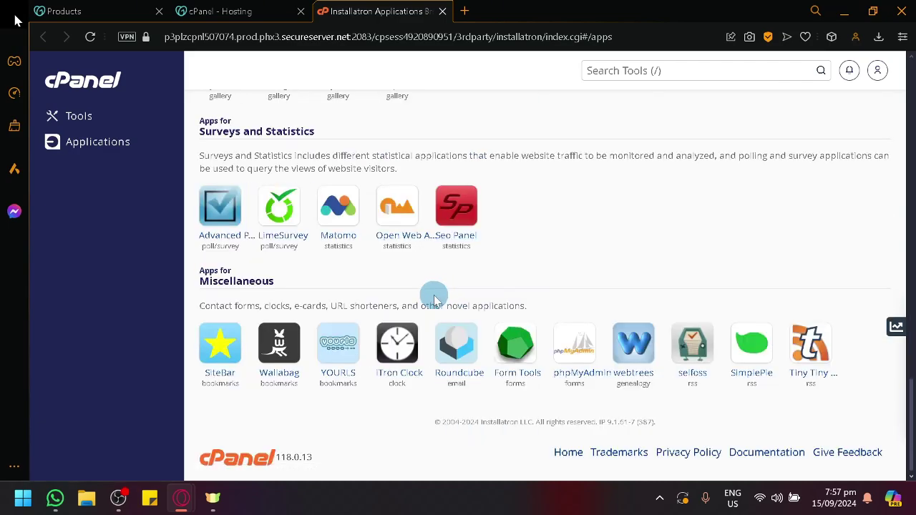
scroll(434, 297, up, 20)
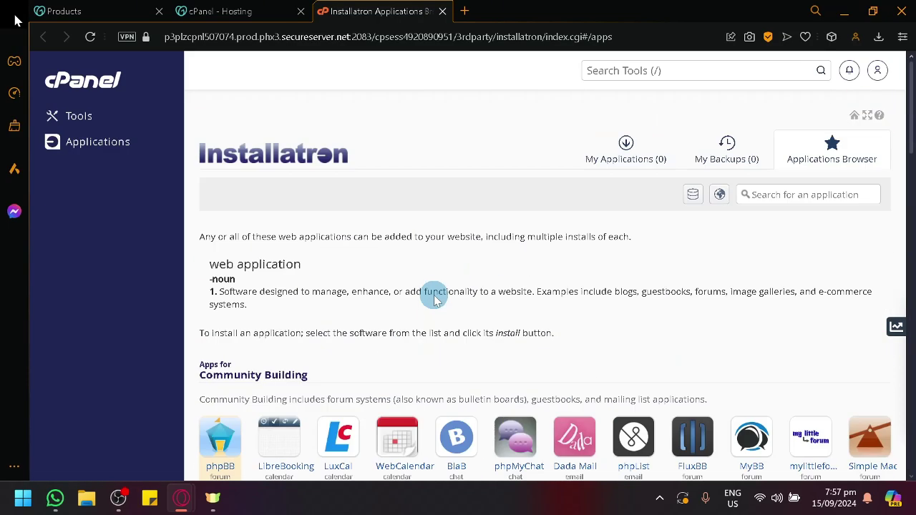
scroll(262, 342, down, 6)
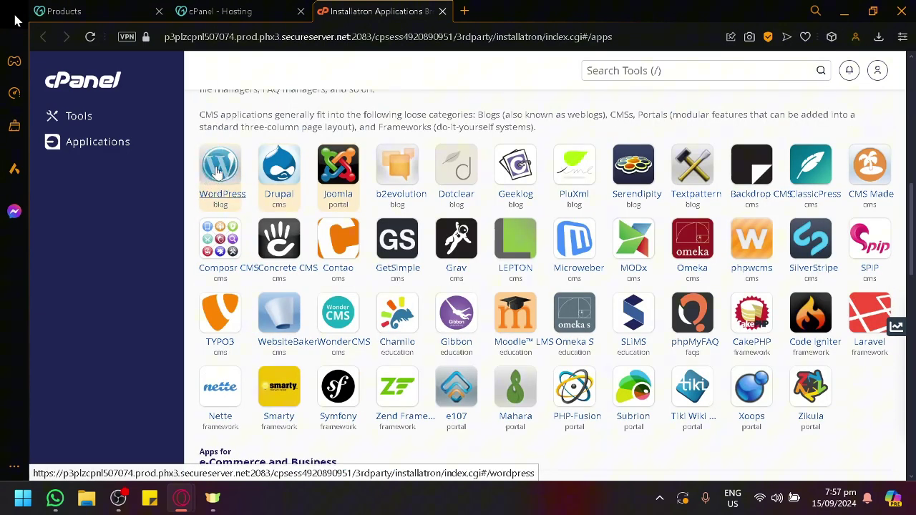
- Close the Installatron and cPanel hosting dashboard pages and return to the GoDaddy All Products and Services page
click(107, 9)
scroll(294, 165, up, 3)
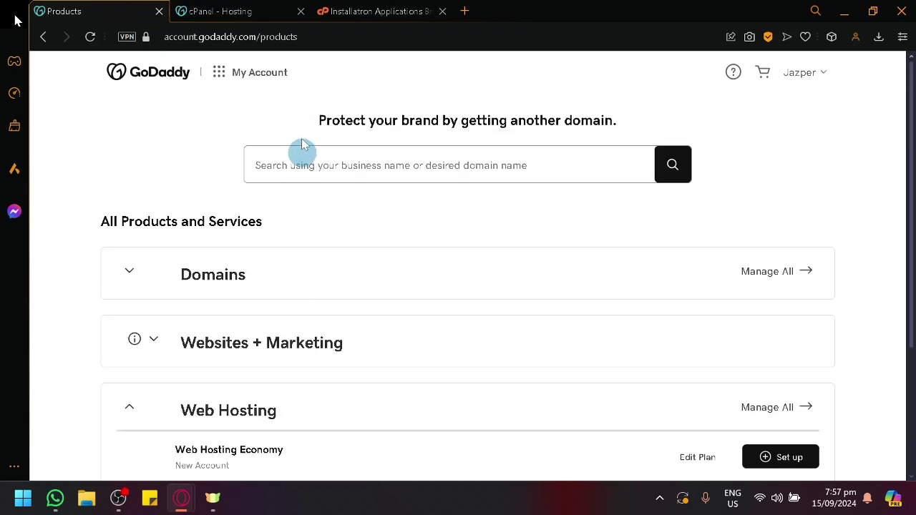
click(371, 10)
click(443, 11)
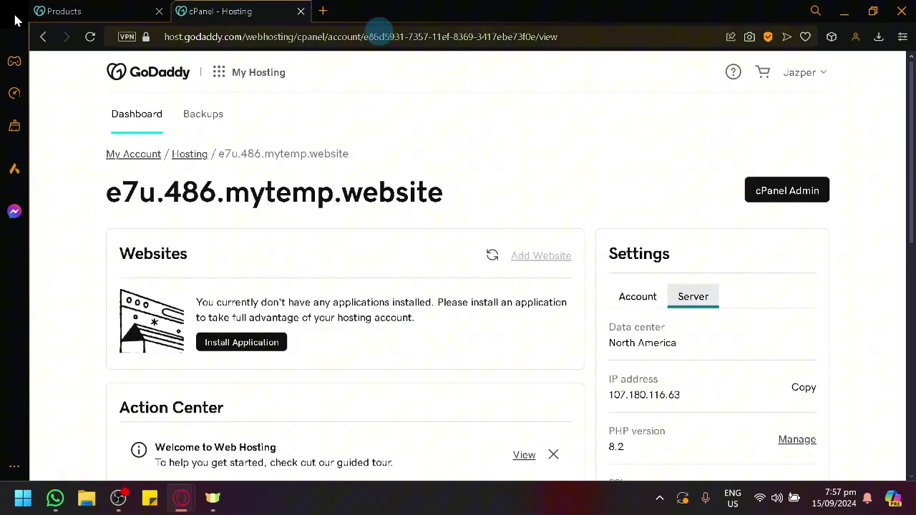
click(301, 11)
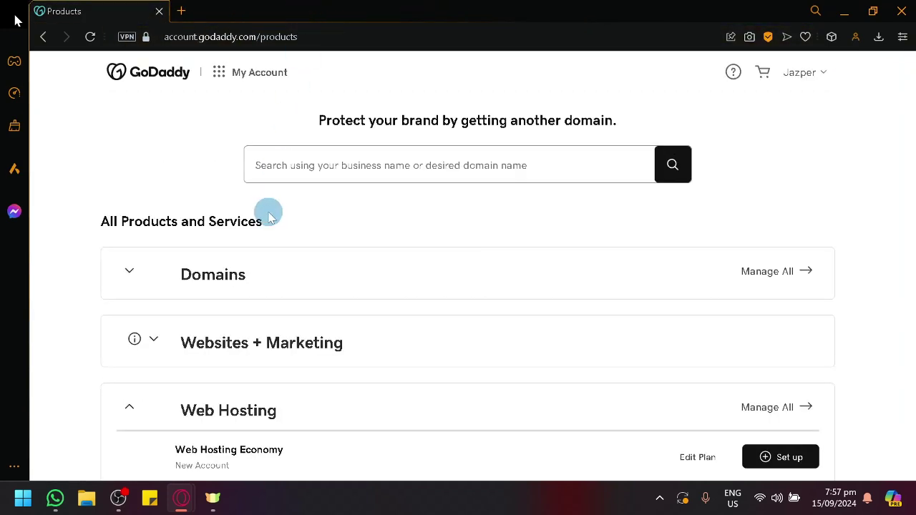